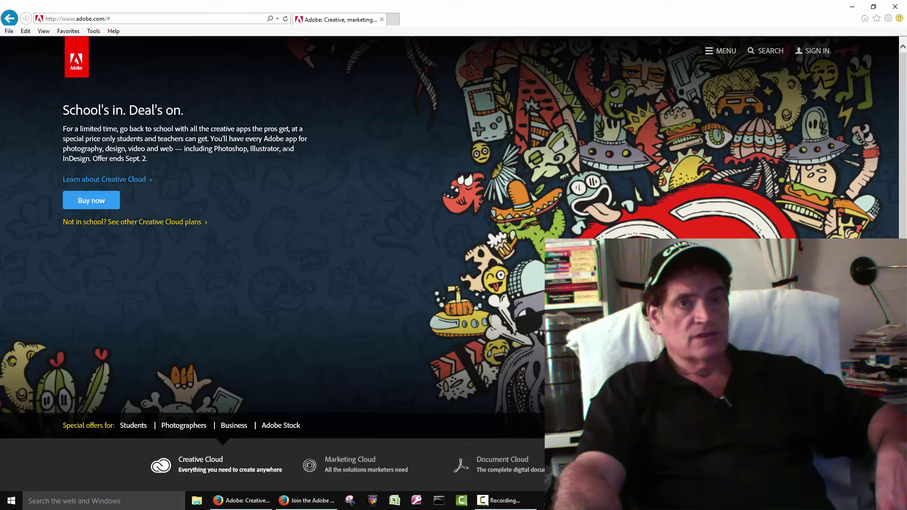
Open the Creative Cloud product page from the Adobe home page and go to its plan selection page.
click(726, 56)
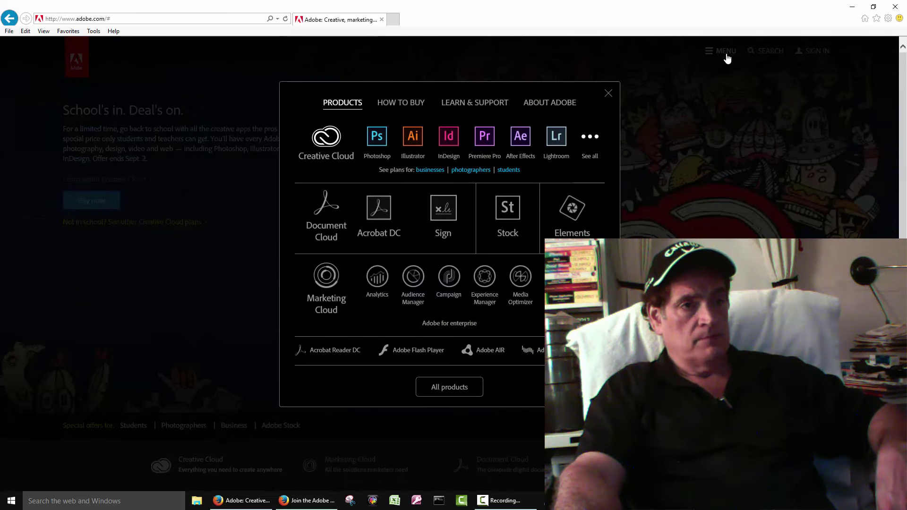
click(326, 144)
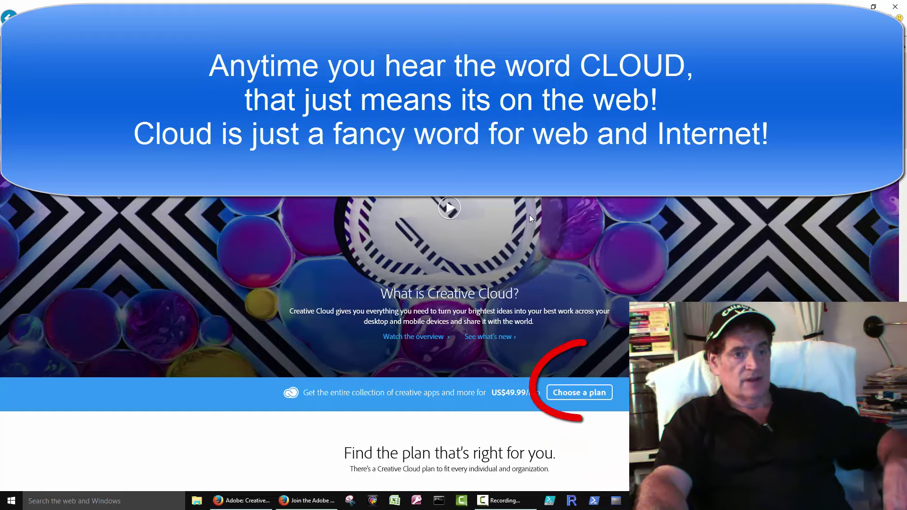
click(598, 398)
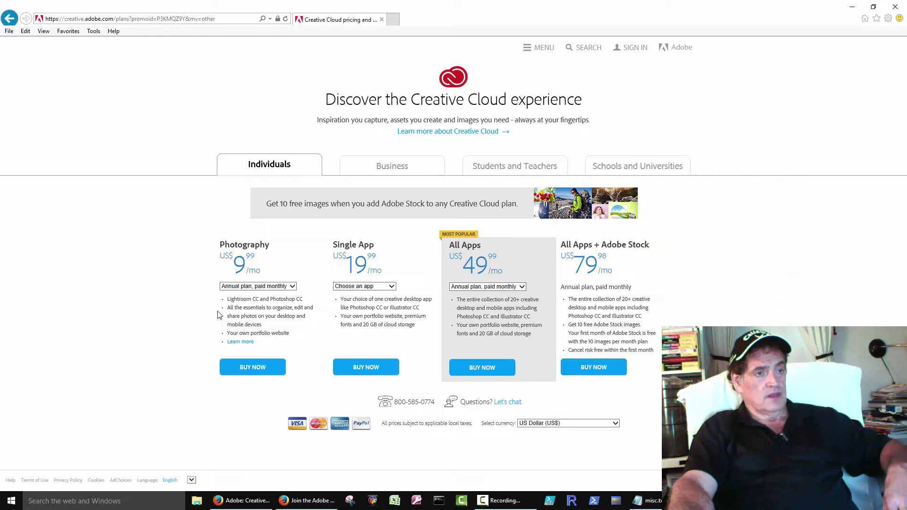
Look at the payment options of the Photography plan and the apps offered in the Single App plan.
click(292, 286)
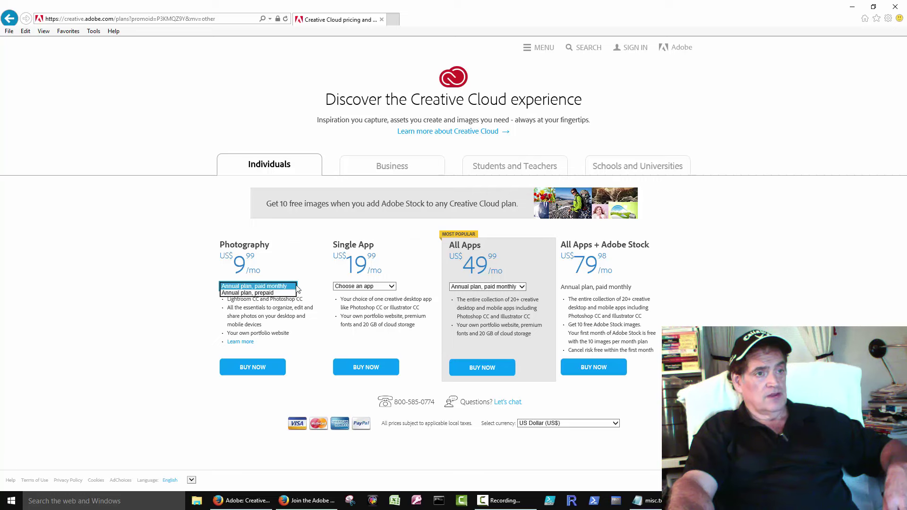
click(165, 292)
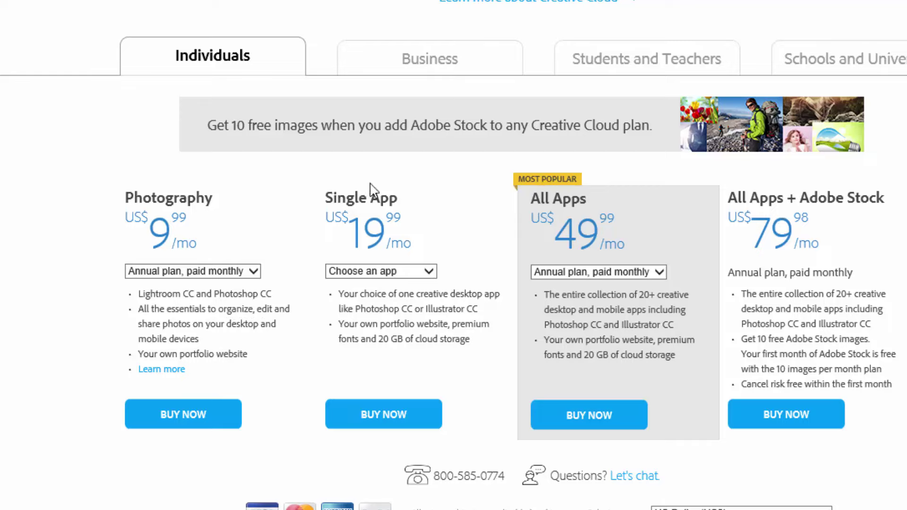
click(405, 270)
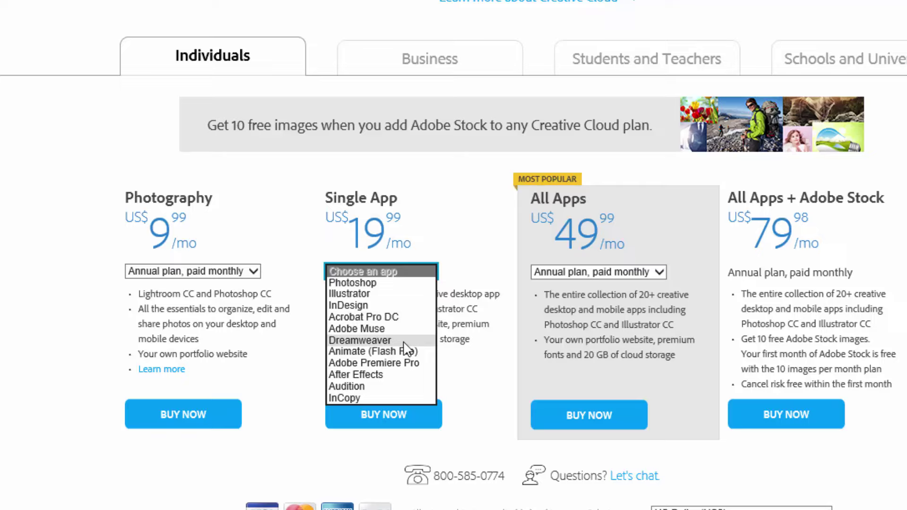
click(486, 189)
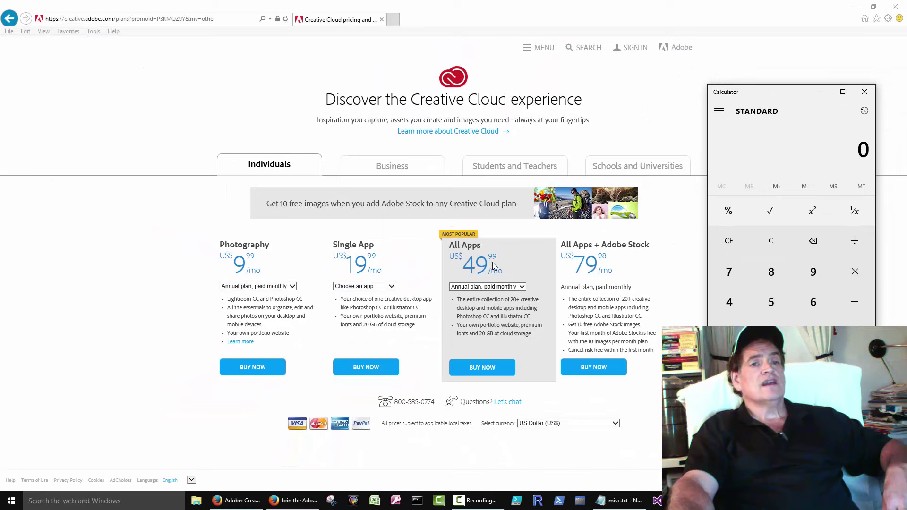
Calculate the yearly cost of the Single App plan in Calculator as 20 × 12.
click(770, 333)
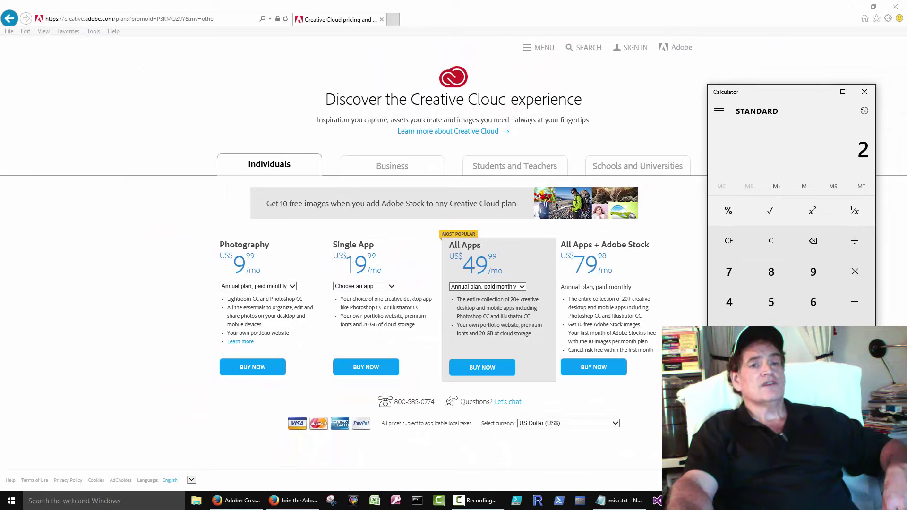
click(770, 363)
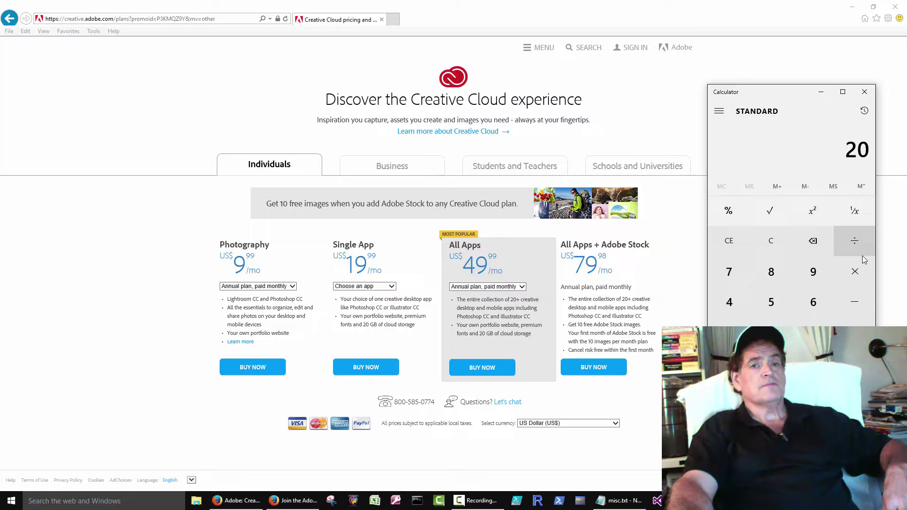
click(859, 269)
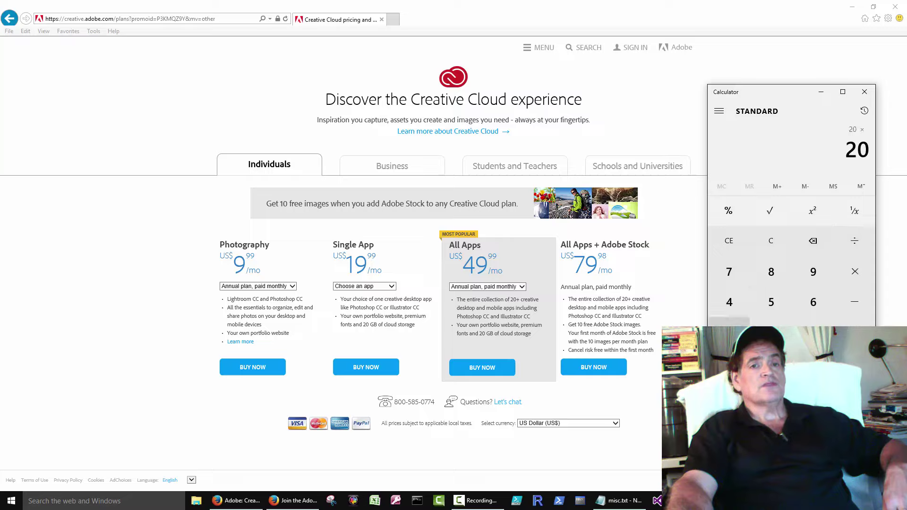
click(729, 333)
click(771, 333)
click(854, 363)
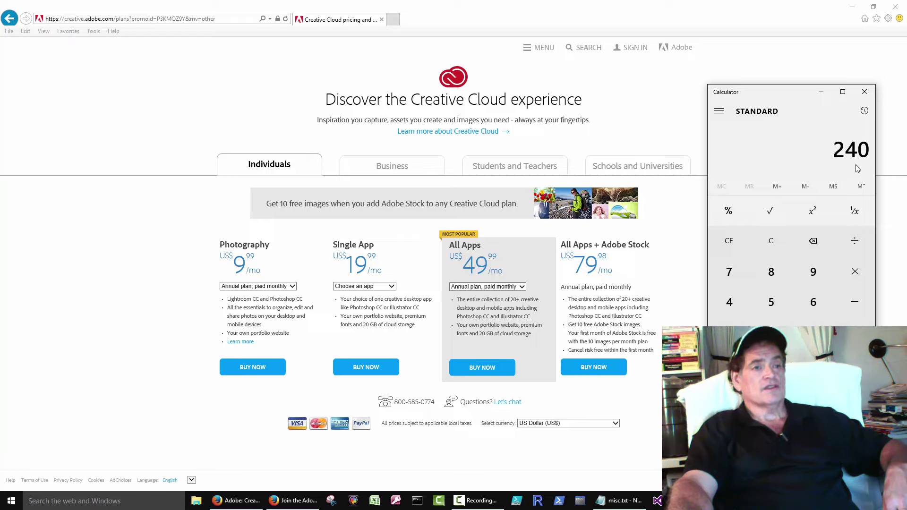
Review the Single App plan's app choices again and the payment options of the All Apps plan.
click(391, 290)
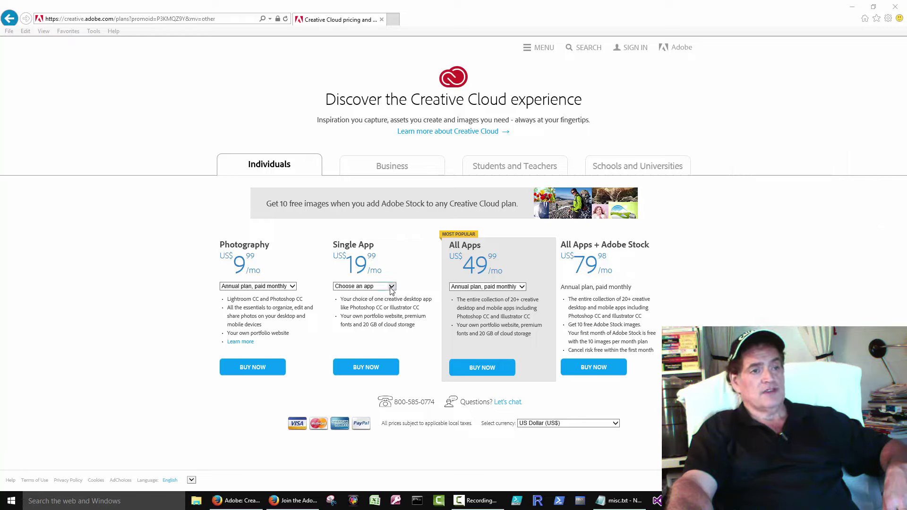
click(390, 288)
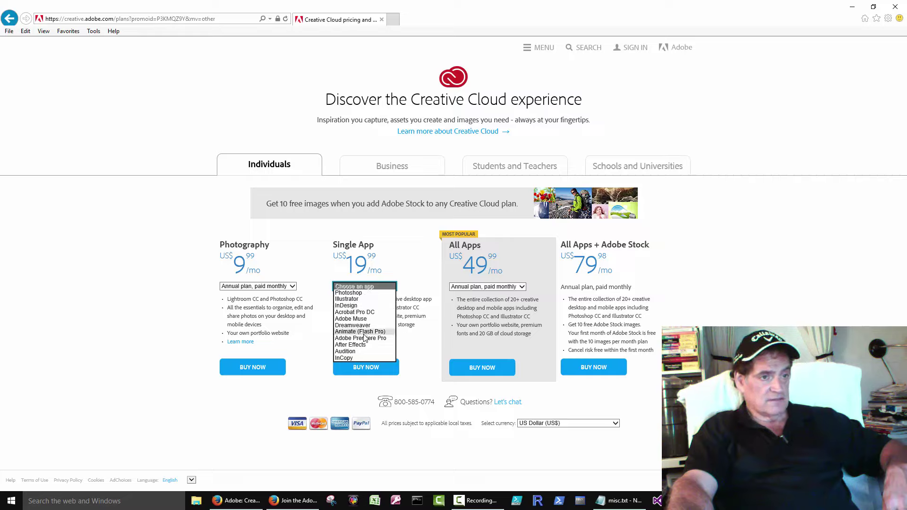
key(Escape)
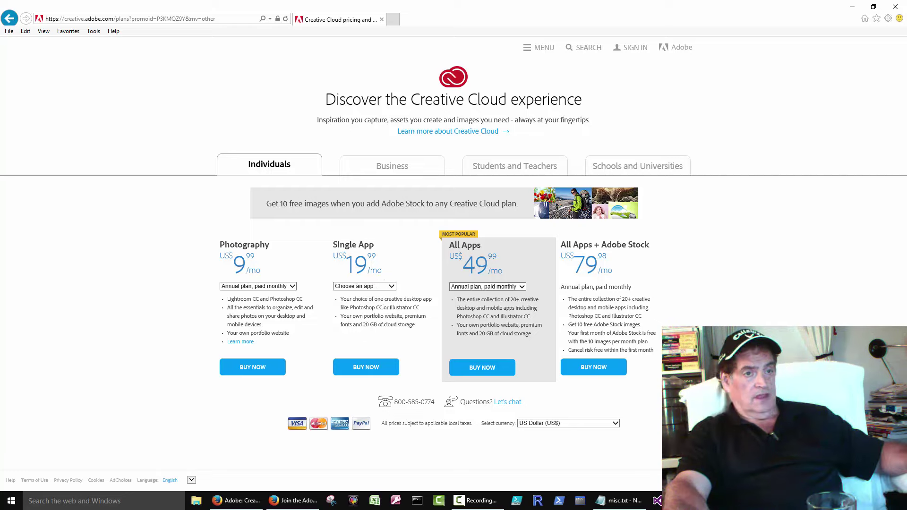
click(503, 287)
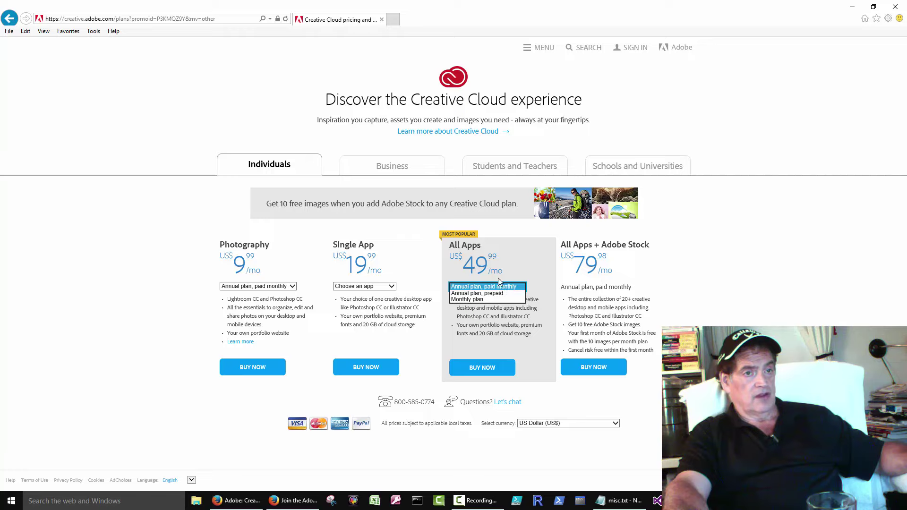
click(781, 299)
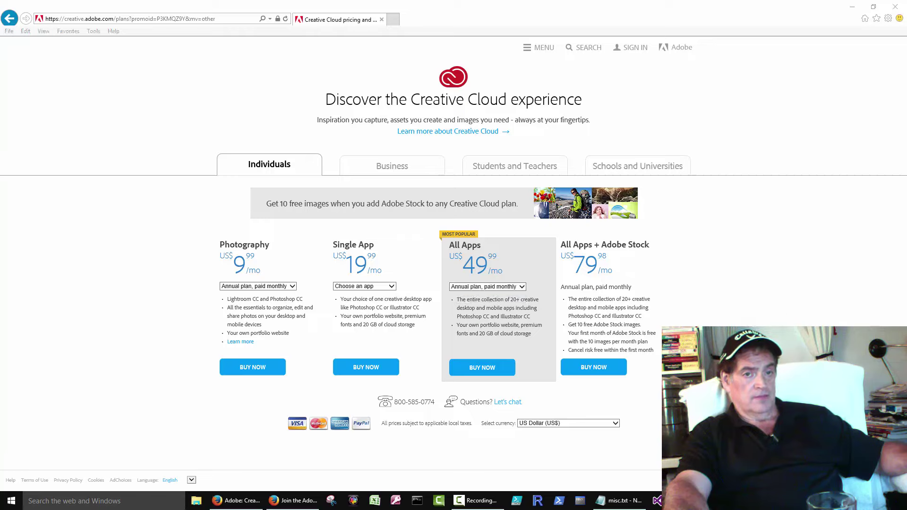
Switch to Calculator and calculate the yearly cost of the All Apps plan as 50 × 12.
key(alt+Tab)
key(alt+Tab)
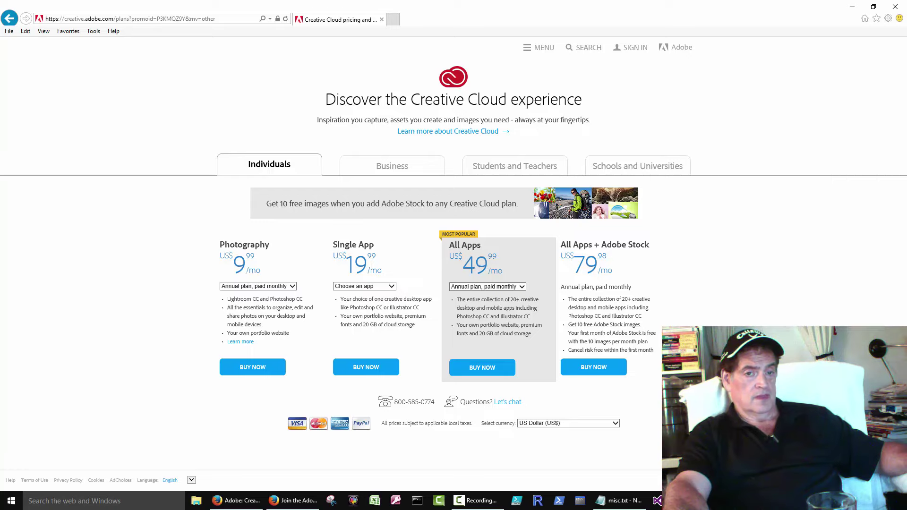
key(alt+Tab)
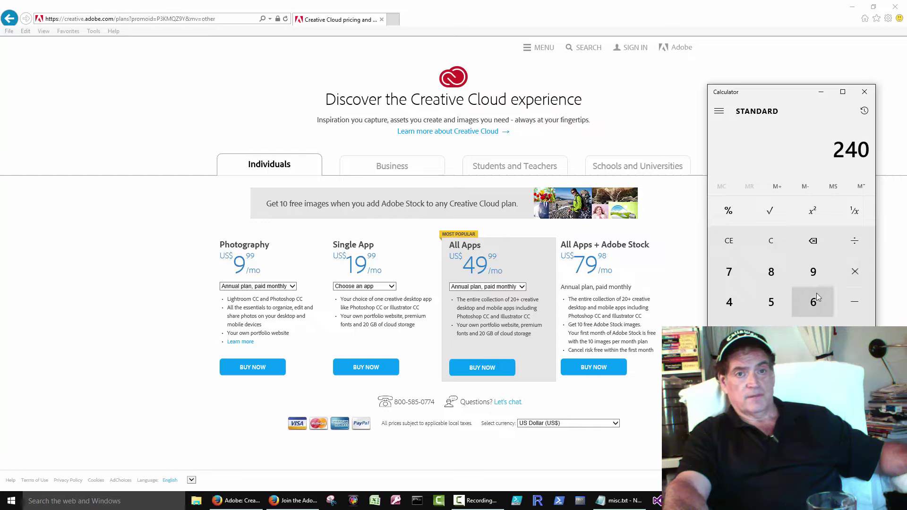
click(771, 302)
key(0)
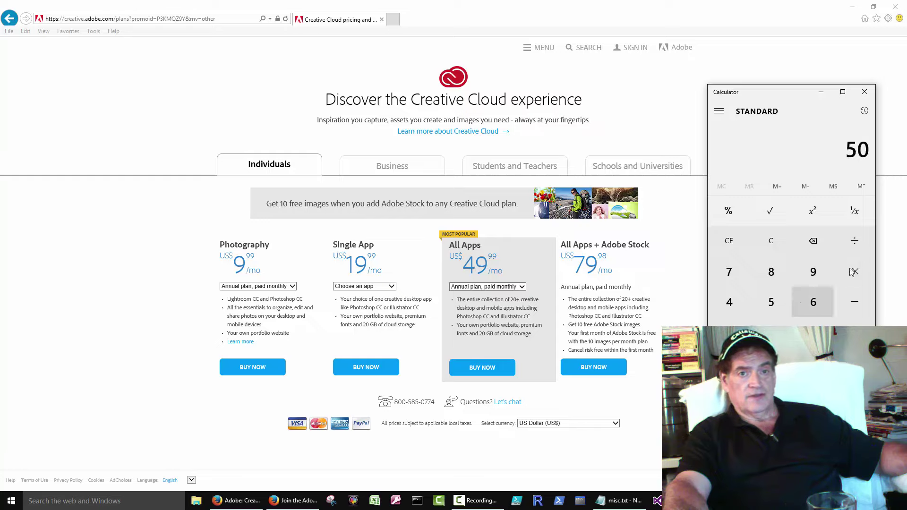
click(845, 278)
text(12)
key(Return)
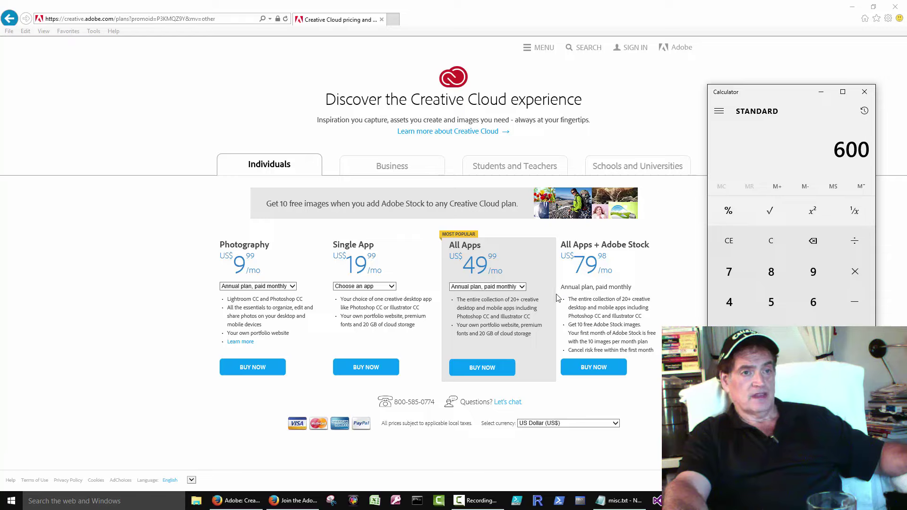
Recheck the All Apps payment options and view the Business, Students and Teachers, and Schools and Universities plans before returning to Individuals.
click(522, 288)
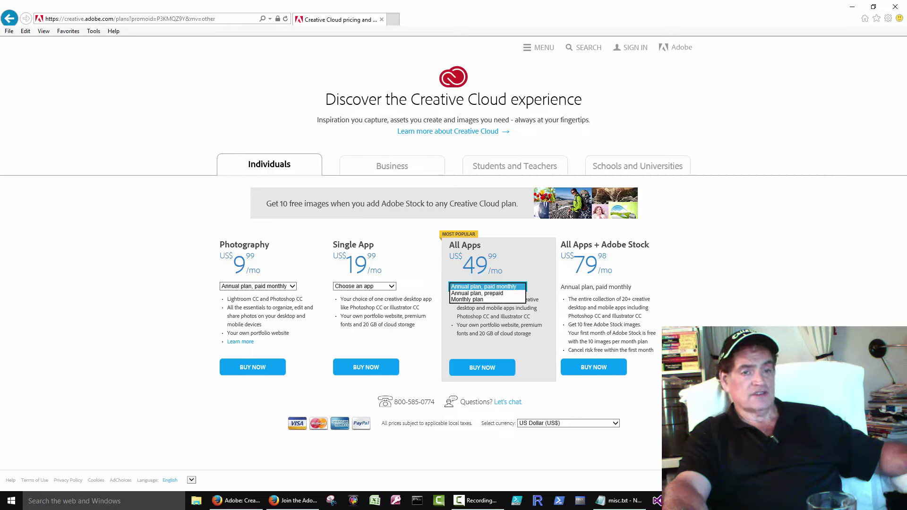
key(alt+Tab)
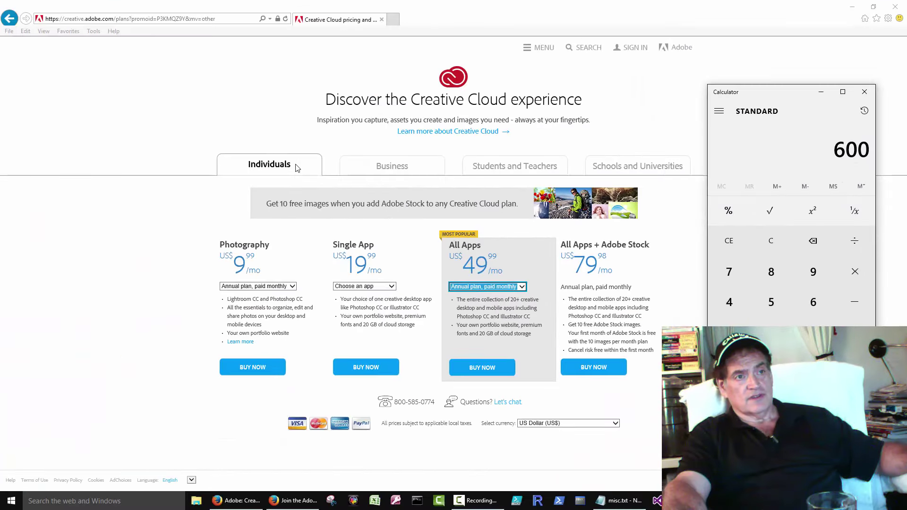
click(387, 166)
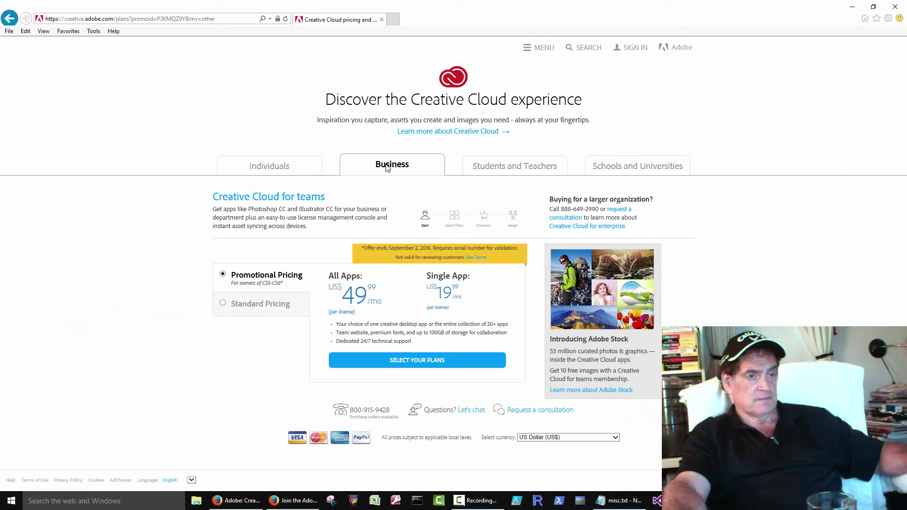
click(495, 165)
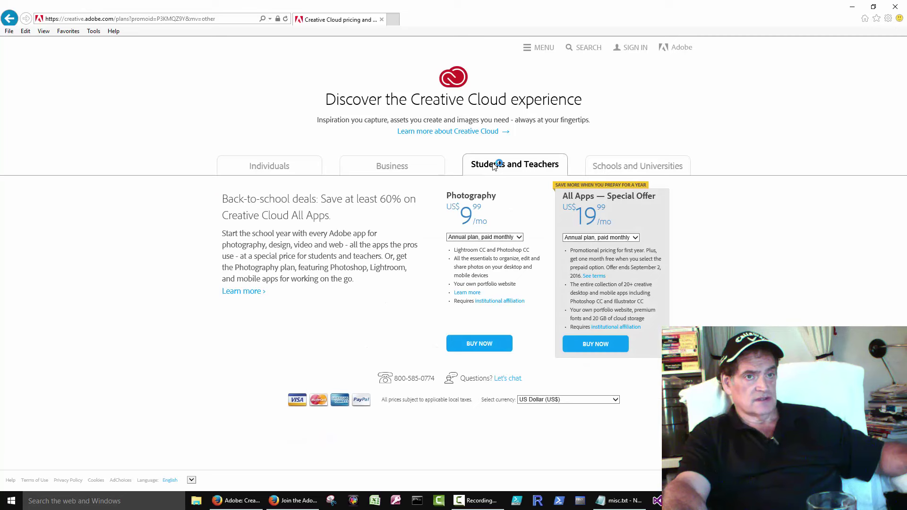
click(604, 171)
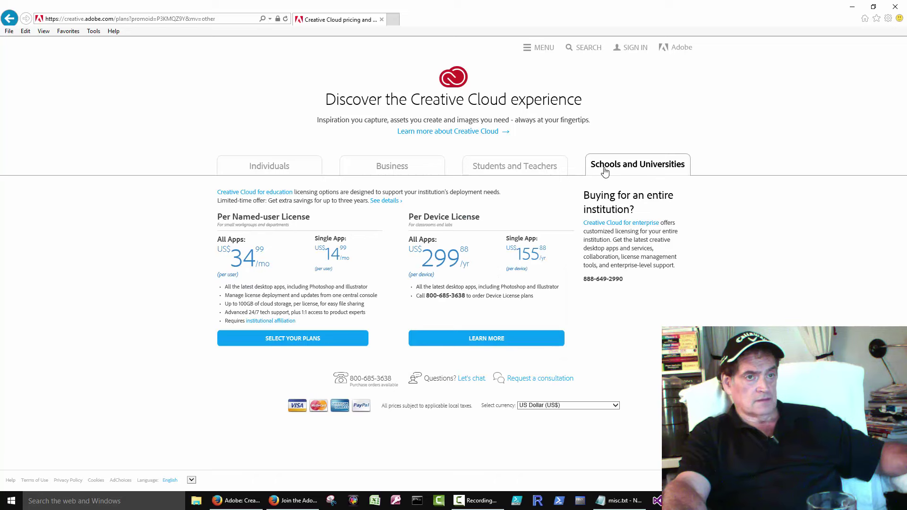
click(273, 167)
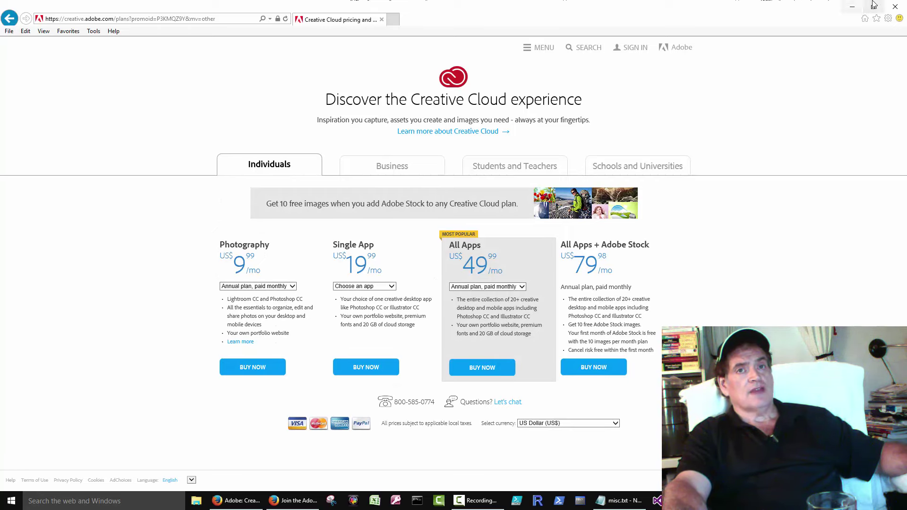
Close the browser window with the plans page and switch to the Creative Cloud offer email in Firefox.
click(895, 6)
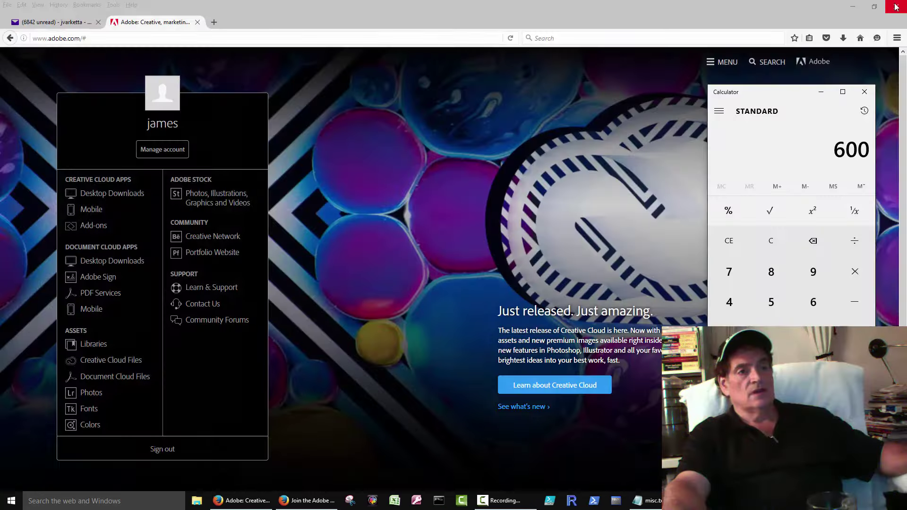
click(257, 503)
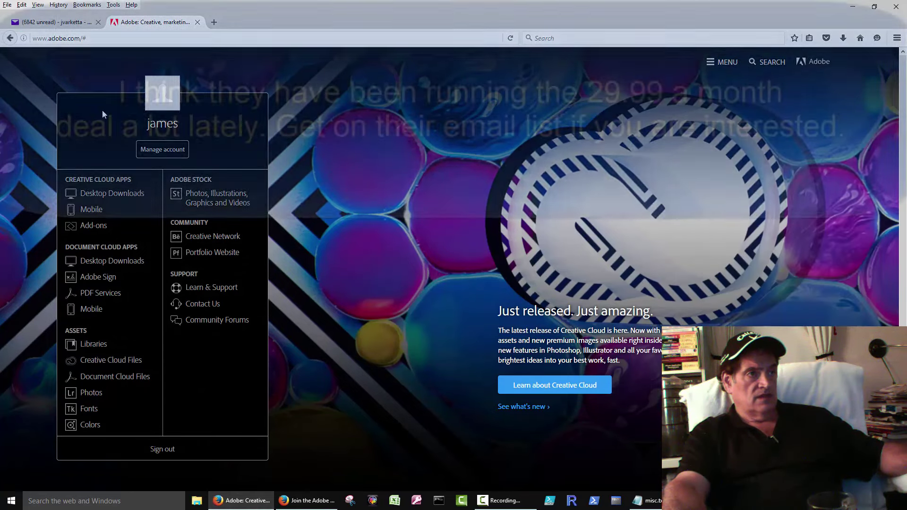
click(54, 22)
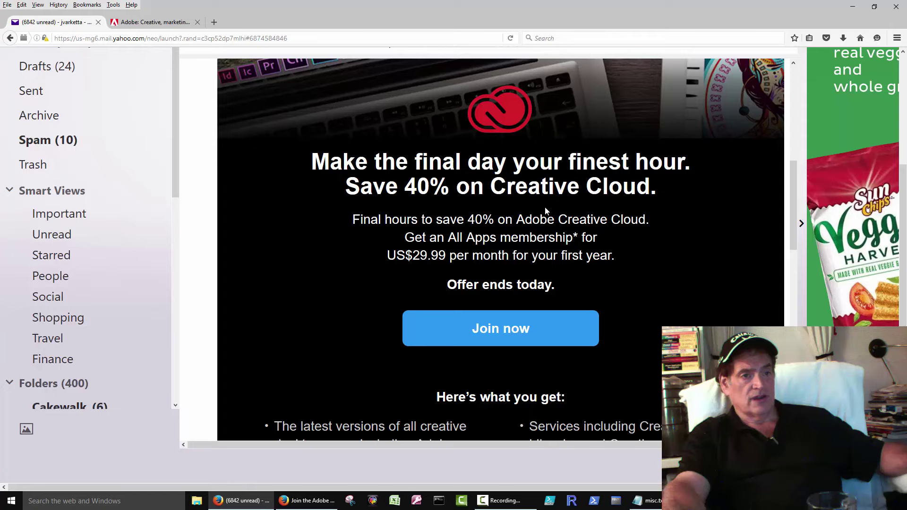
Read through the Creative Cloud offer email, including its benefits and fine print, and close the mail page.
scroll(556, 288, down, 5)
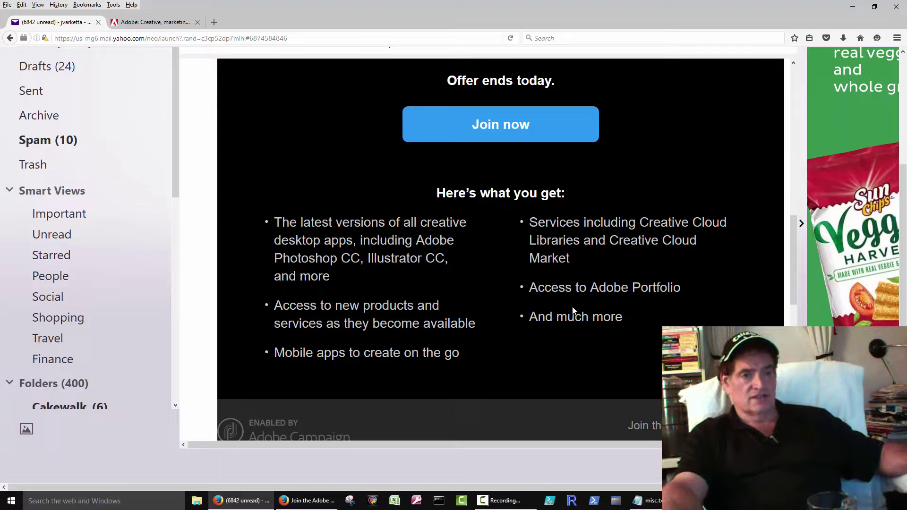
scroll(555, 358, down, 10)
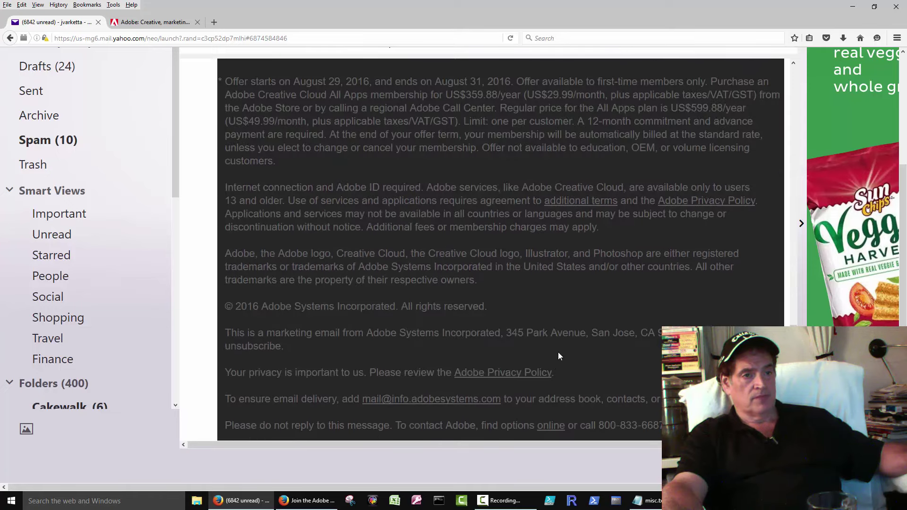
scroll(557, 353, up, 10)
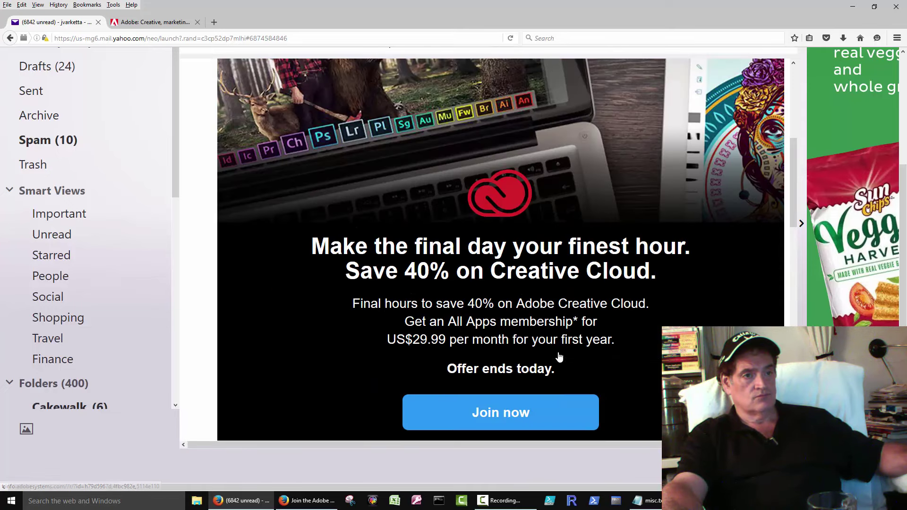
scroll(559, 356, up, 1)
scroll(560, 359, down, 6)
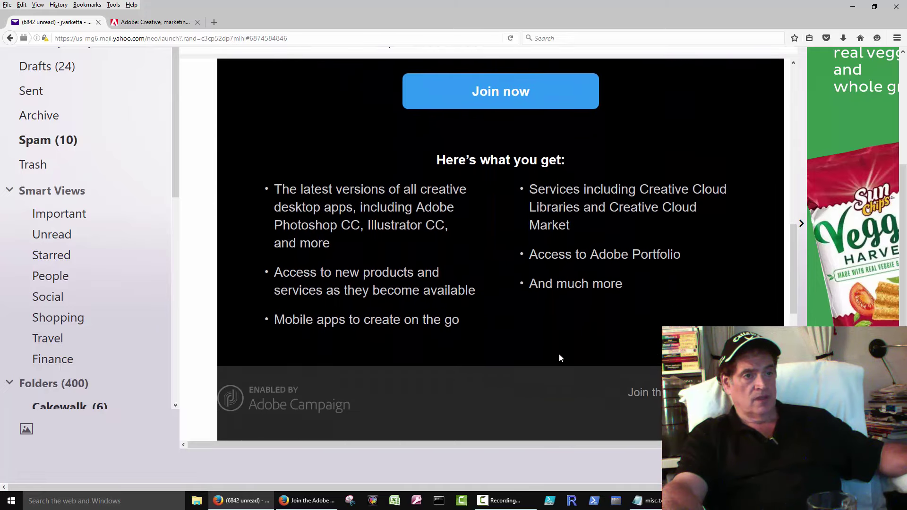
scroll(559, 354, up, 4)
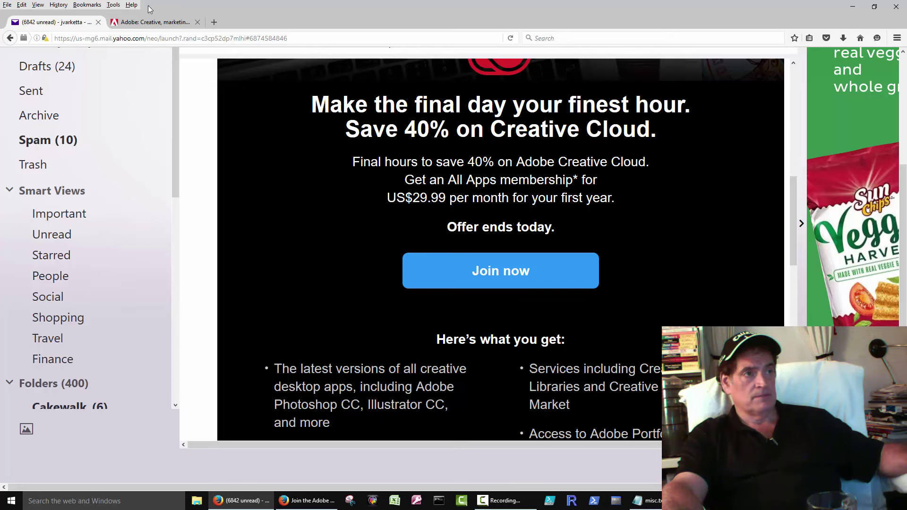
click(98, 23)
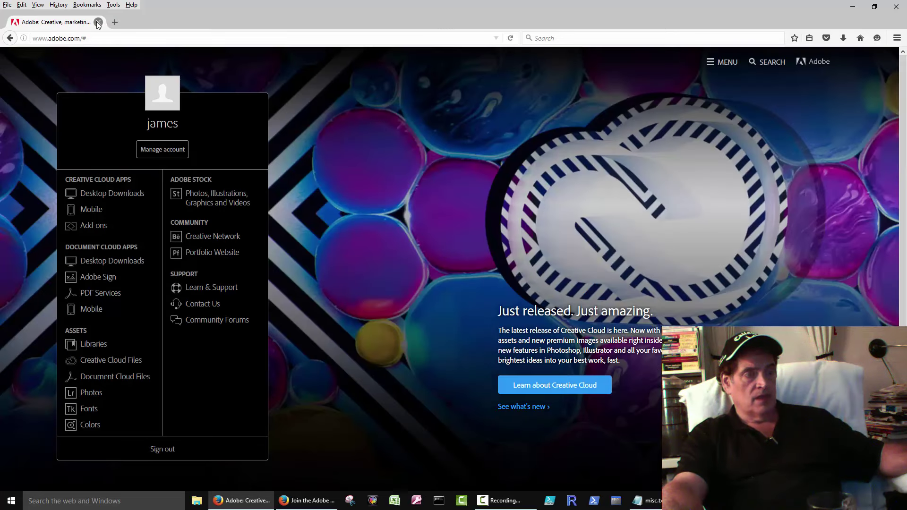
Switch to the Welcome to Creative Cloud page in the other Firefox window, enlarge it and look over the Get started section.
click(309, 500)
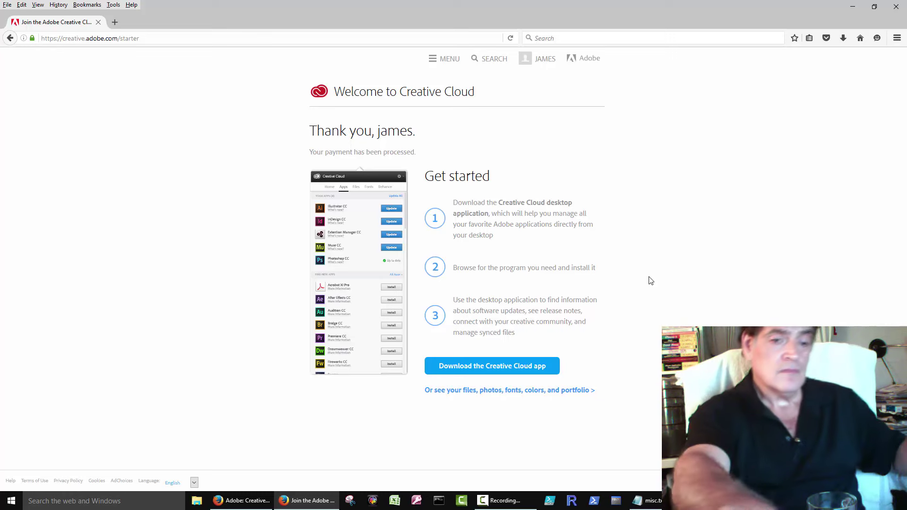
key(ctrl+plus)
key(ctrl+plus)
key(ctrl+plus)
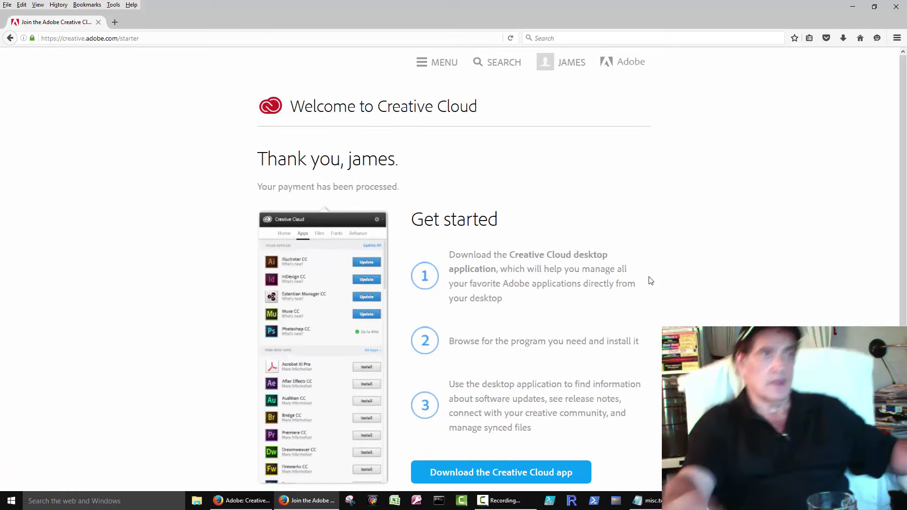
scroll(684, 275, down, 2)
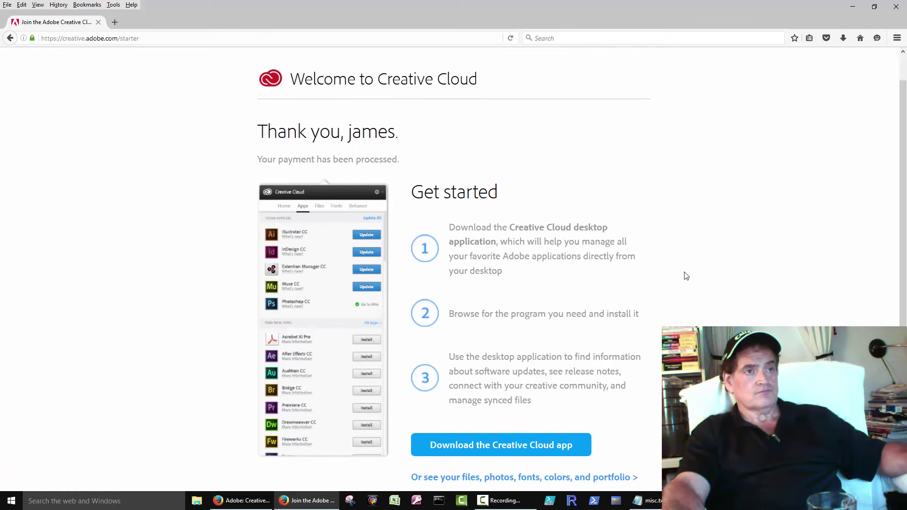
scroll(686, 276, up, 2)
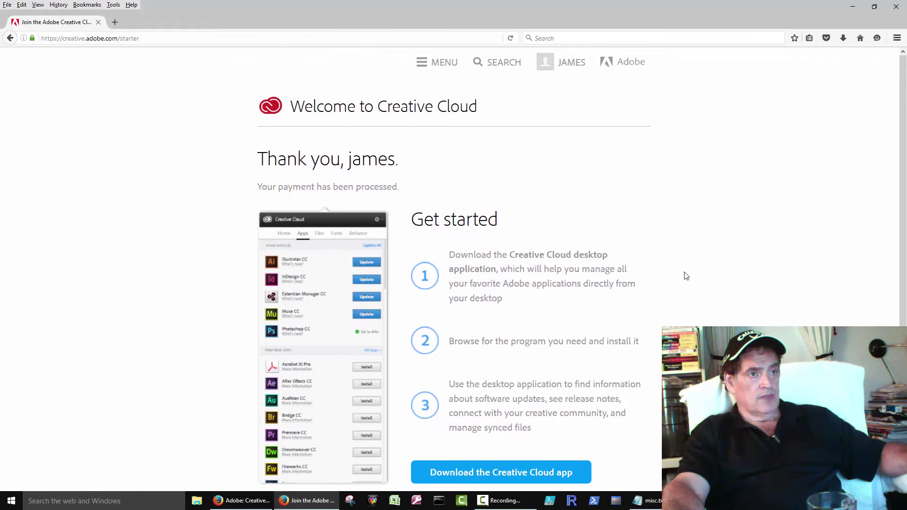
scroll(685, 276, down, 2)
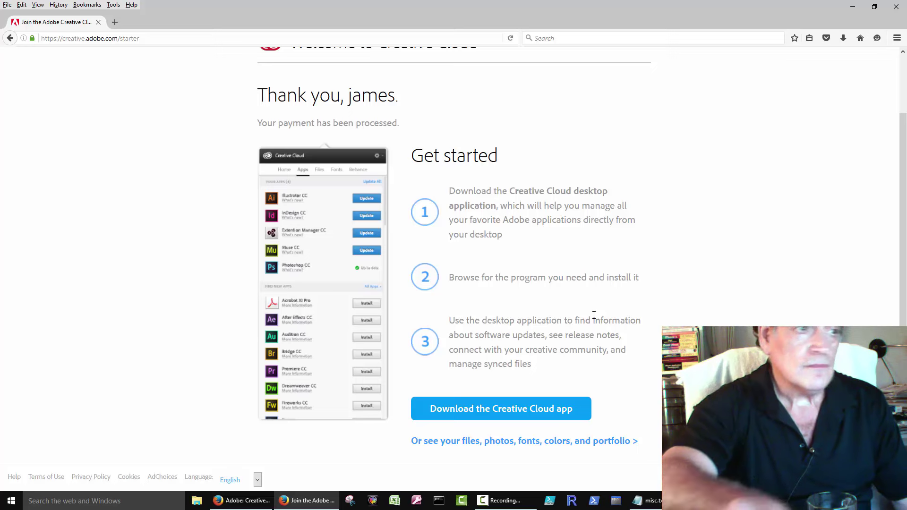
Enlarge the welcome page further, examine the pictured app list and the three setup steps, and highlight the text of step 2.
key(ctrl+plus)
key(ctrl+plus)
key(ctrl+plus)
key(ctrl+plus)
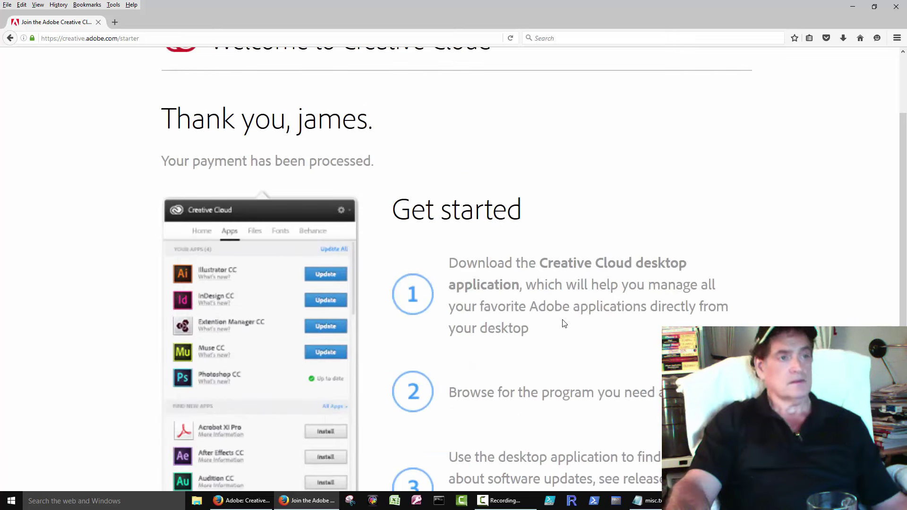
scroll(562, 321, down, 5)
scroll(267, 113, up, 2)
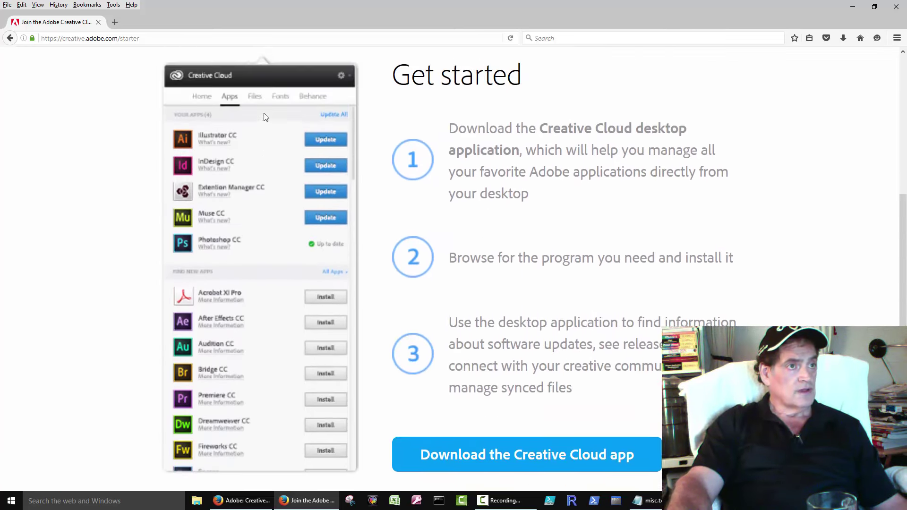
scroll(264, 118, up, 1)
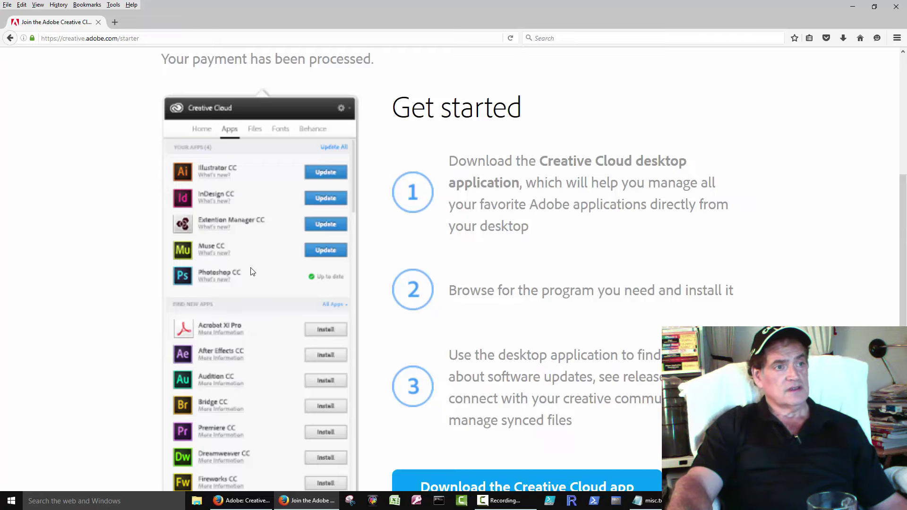
scroll(258, 288, down, 2)
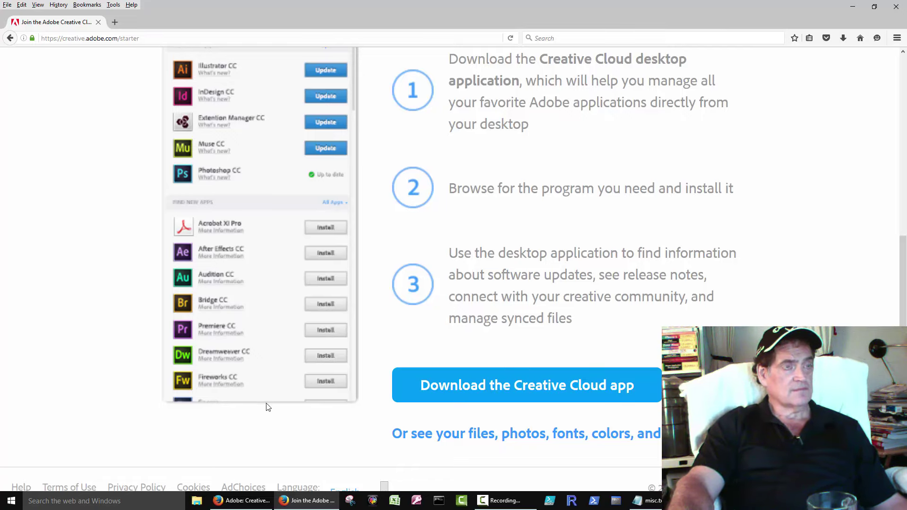
scroll(268, 407, up, 2)
scroll(267, 407, up, 2)
scroll(267, 407, down, 2)
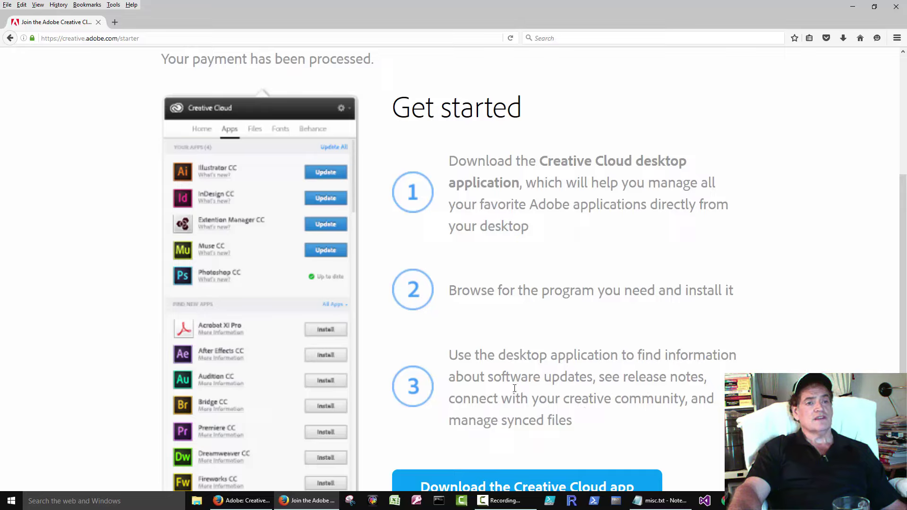
drag(449, 290, 739, 290)
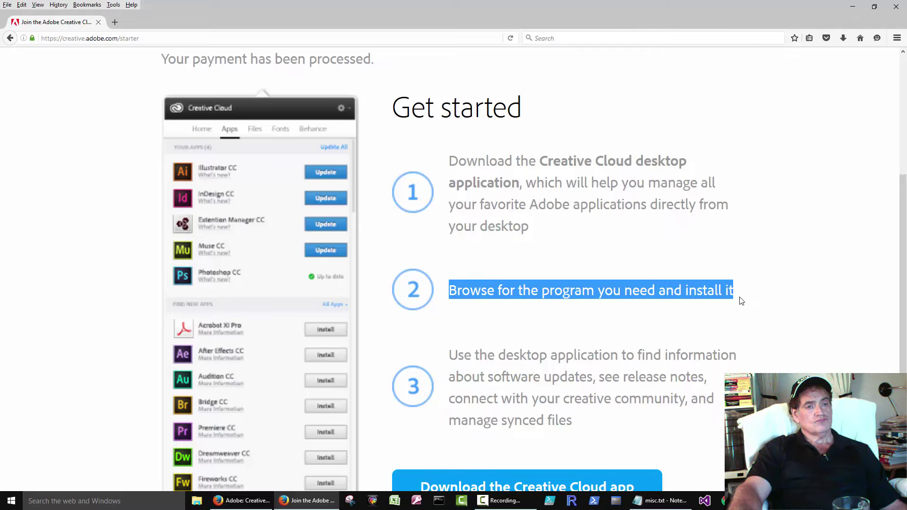
Open the link for files, photos, fonts, colors and portfolio in a new tab and view the resulting Adobe page in Firefox.
scroll(741, 300, down, 3)
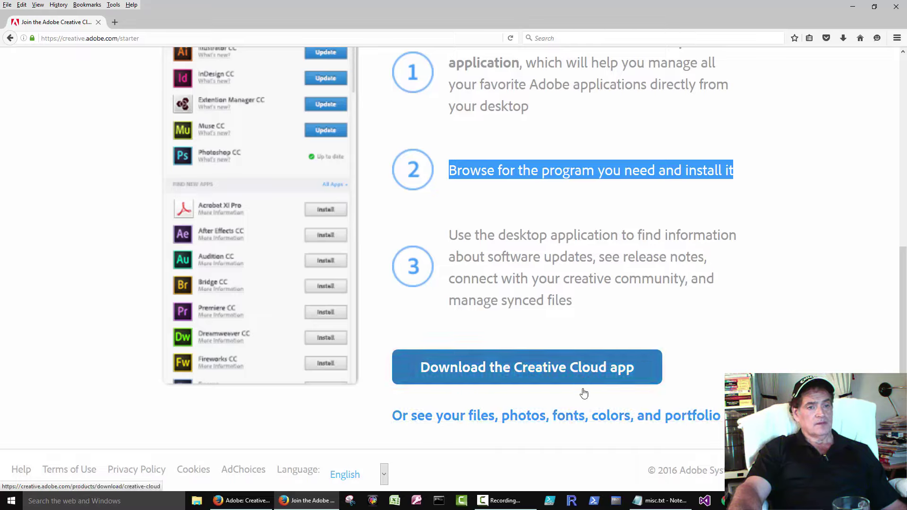
right_click(571, 418)
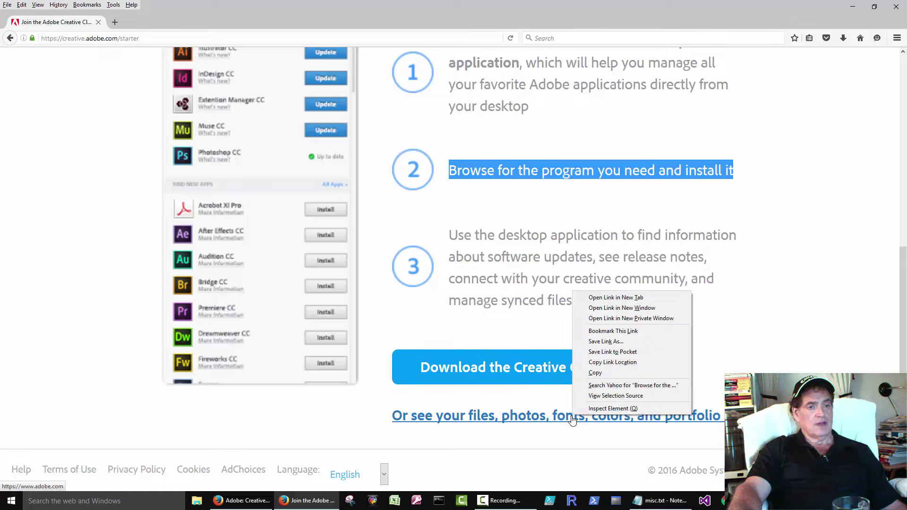
click(616, 297)
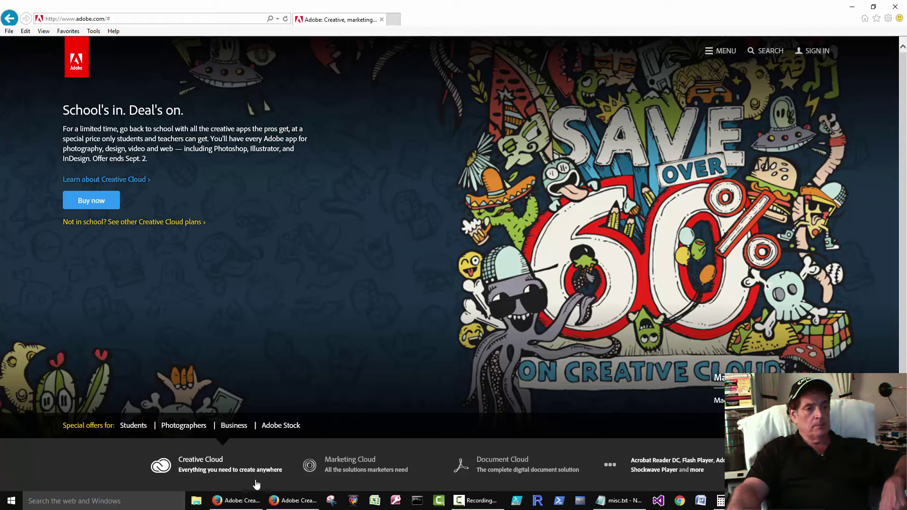
click(288, 504)
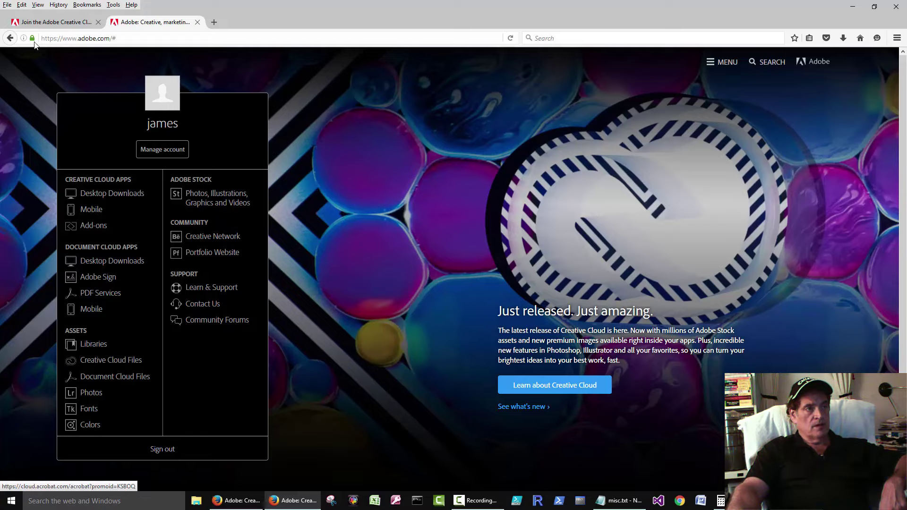
Return to the Creative Cloud welcome page, clear the text highlight and choose to download the Creative Cloud app.
click(52, 21)
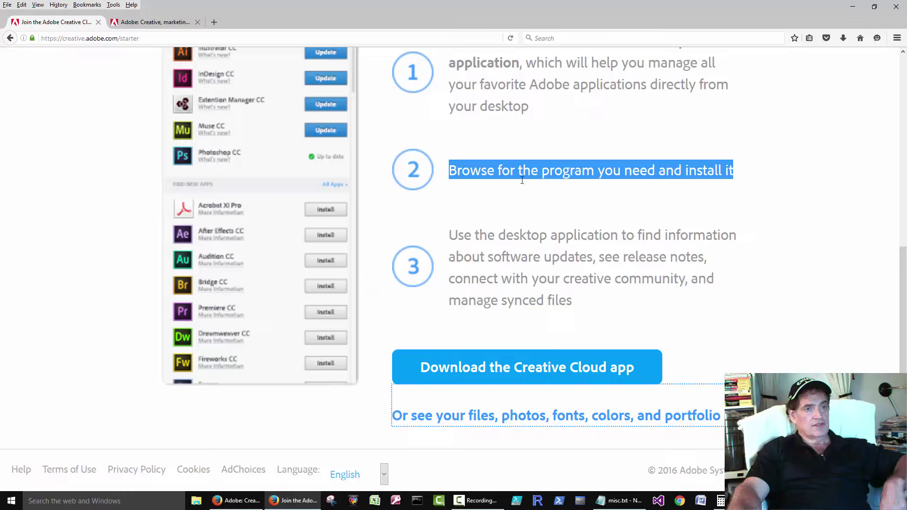
click(547, 197)
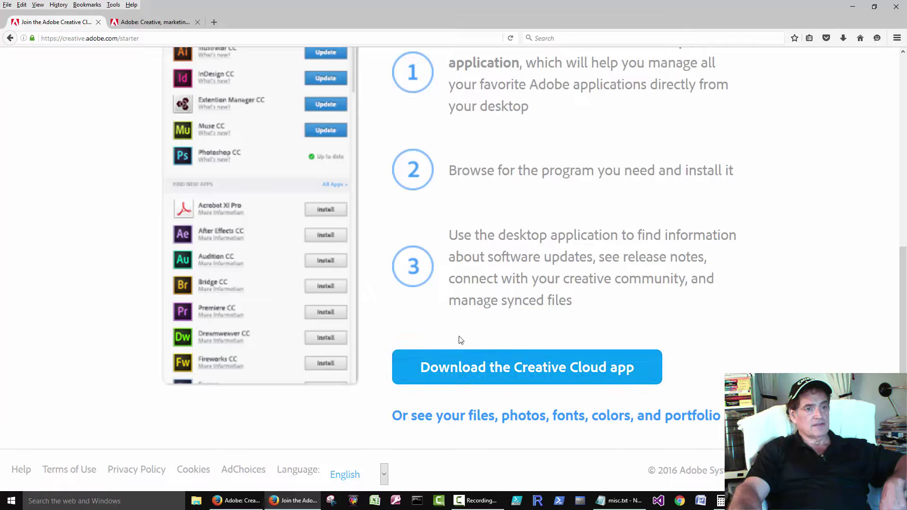
click(520, 367)
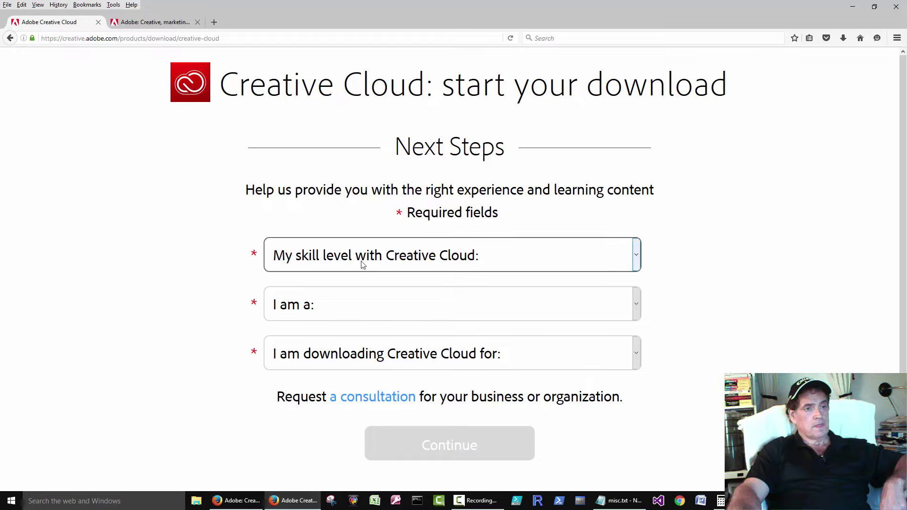
Fill in the required download questions with Beginner, Video Professional and My own professional use.
click(637, 255)
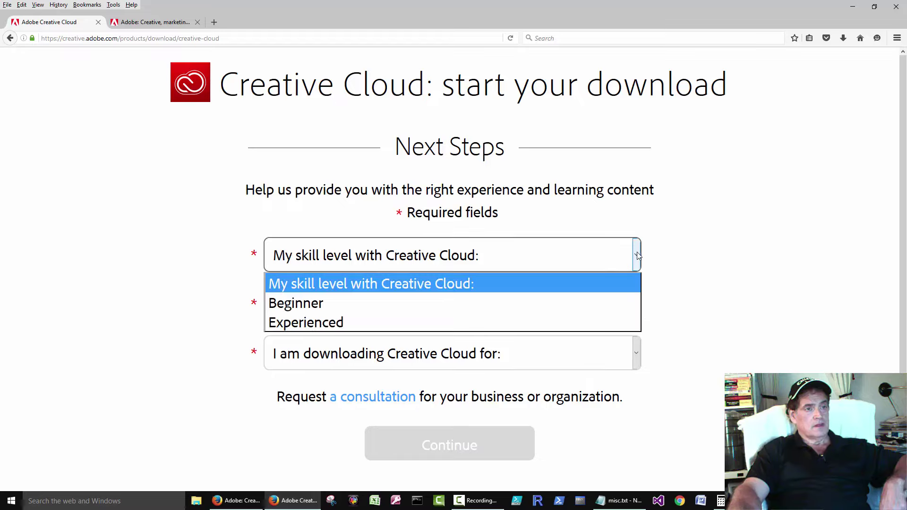
key(Escape)
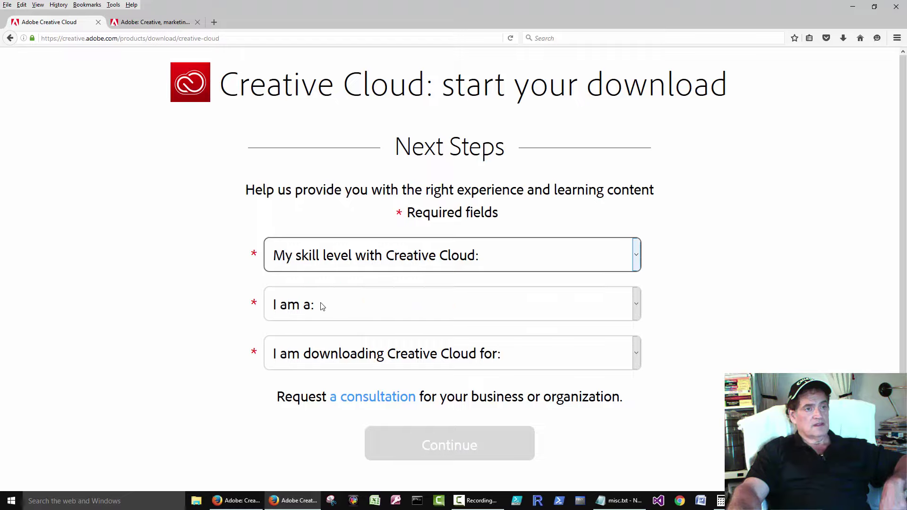
click(323, 306)
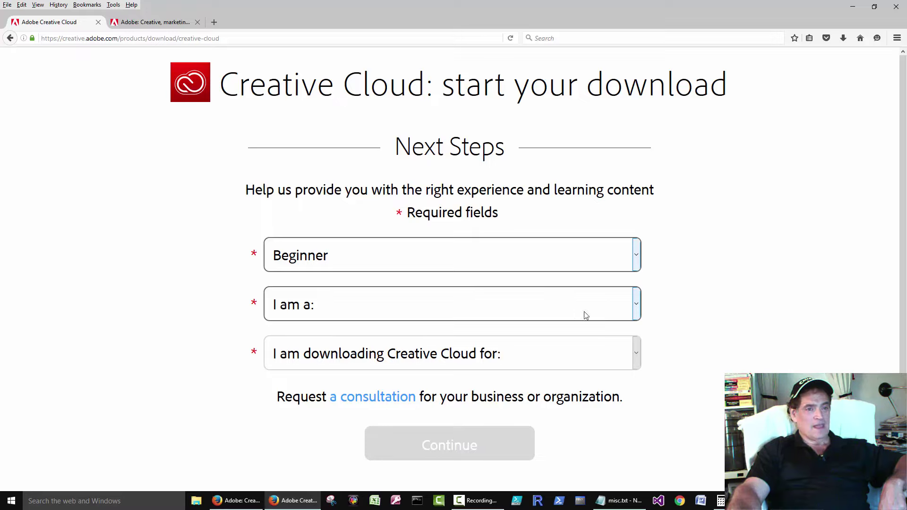
click(626, 310)
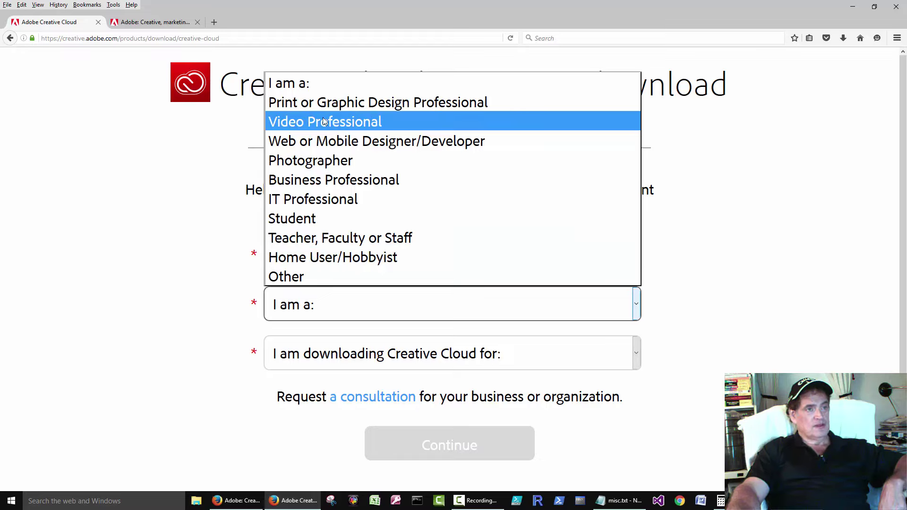
click(350, 119)
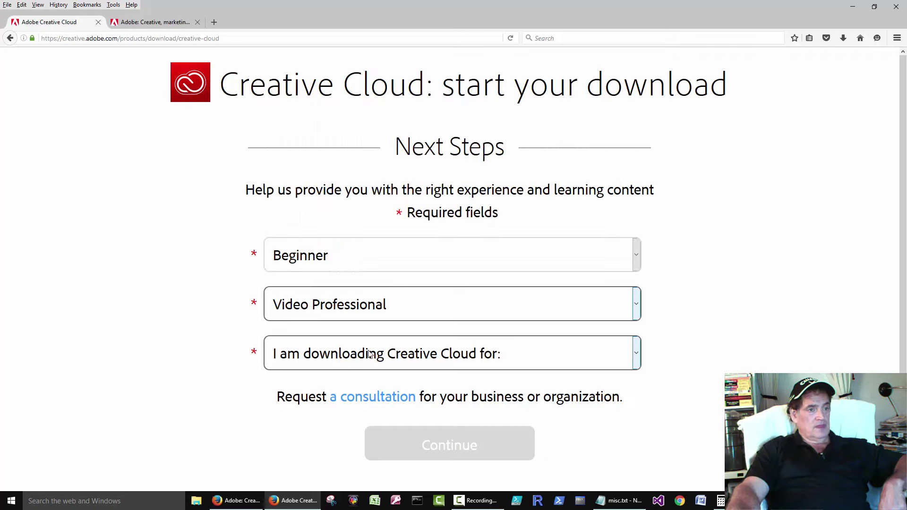
click(631, 359)
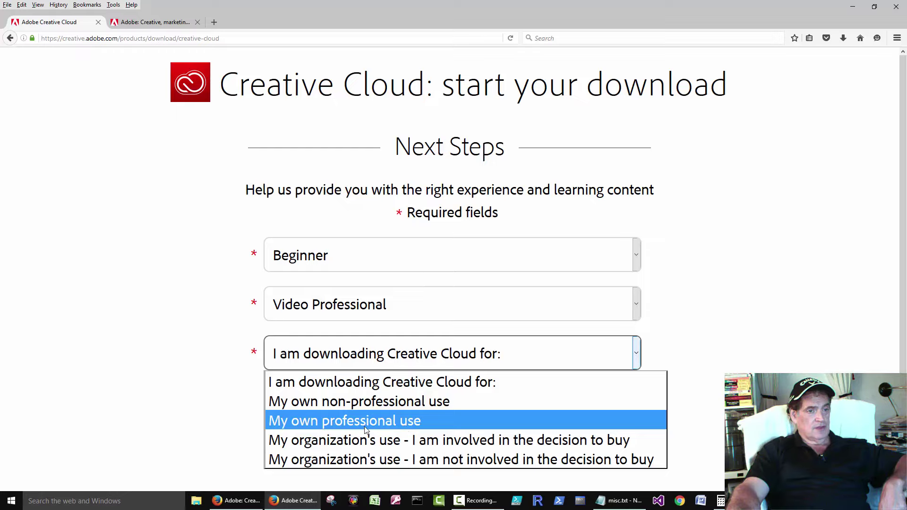
click(385, 424)
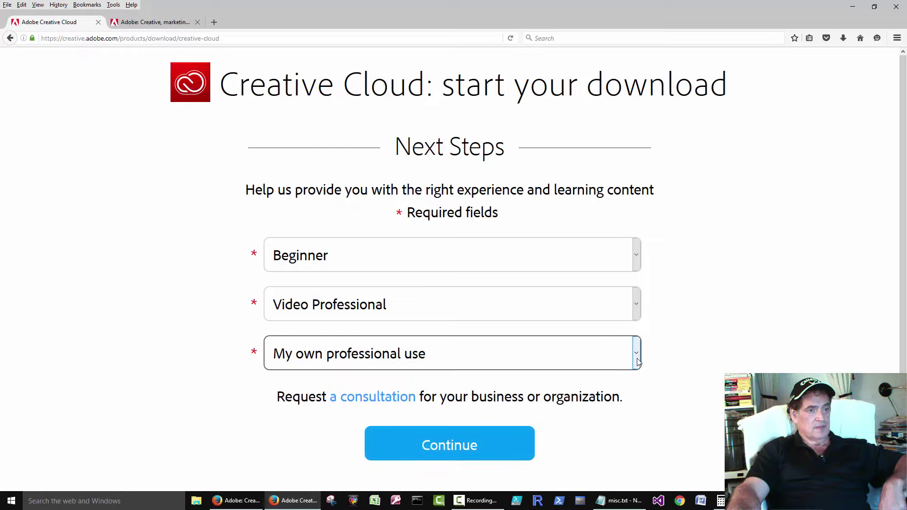
Continue past the questionnaire and save CreativeCloudSet-Up.exe to the Desktop.
scroll(637, 361, down, 2)
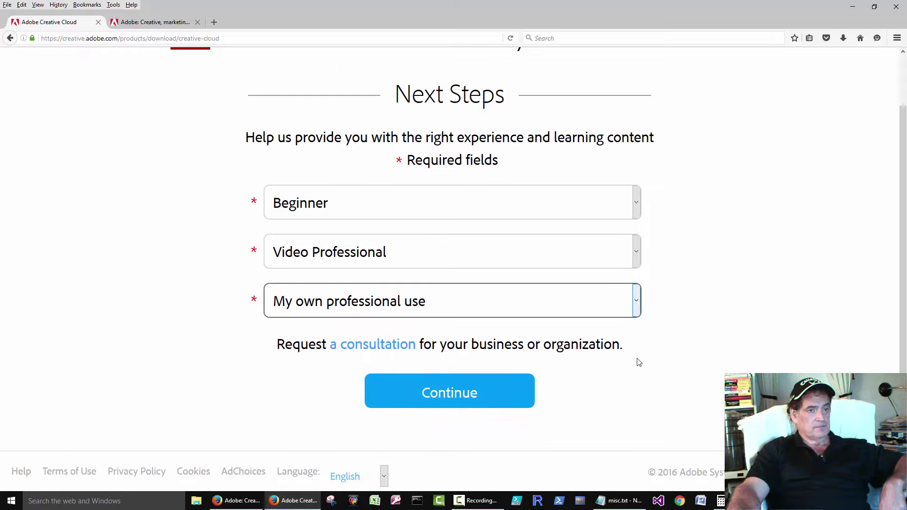
click(470, 393)
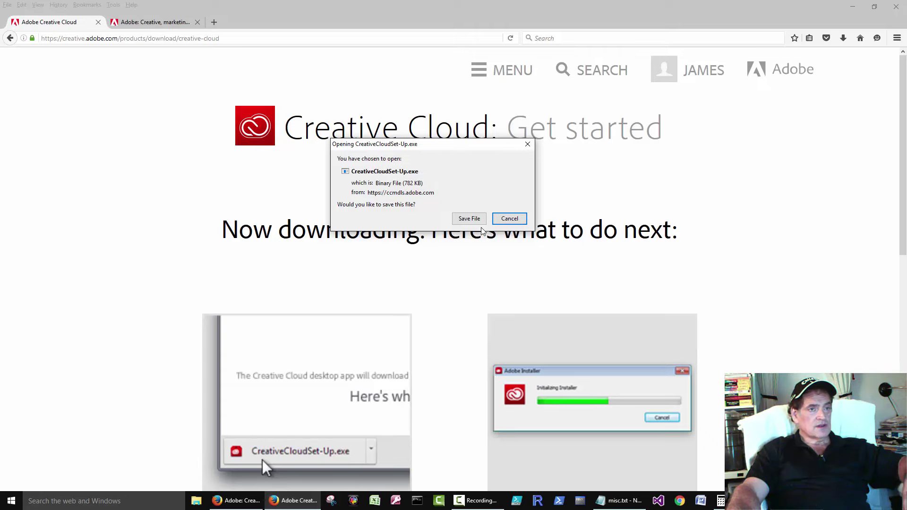
click(467, 221)
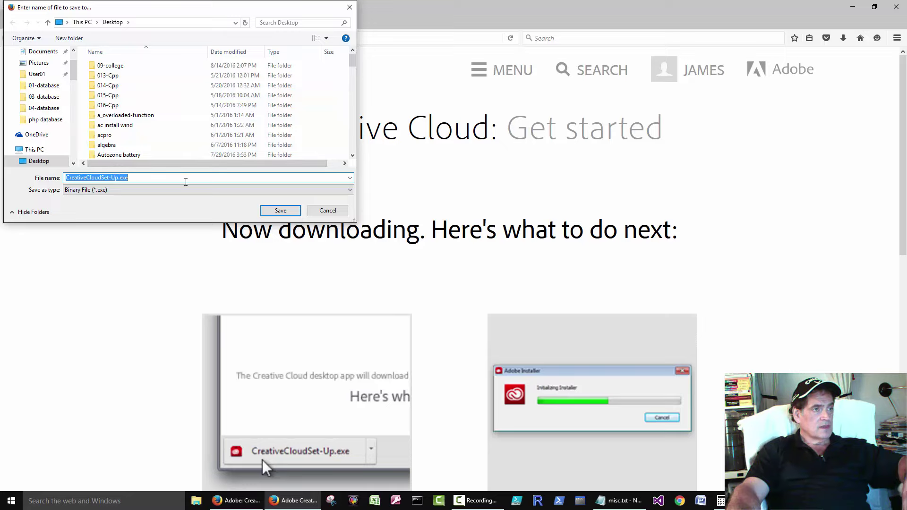
click(280, 211)
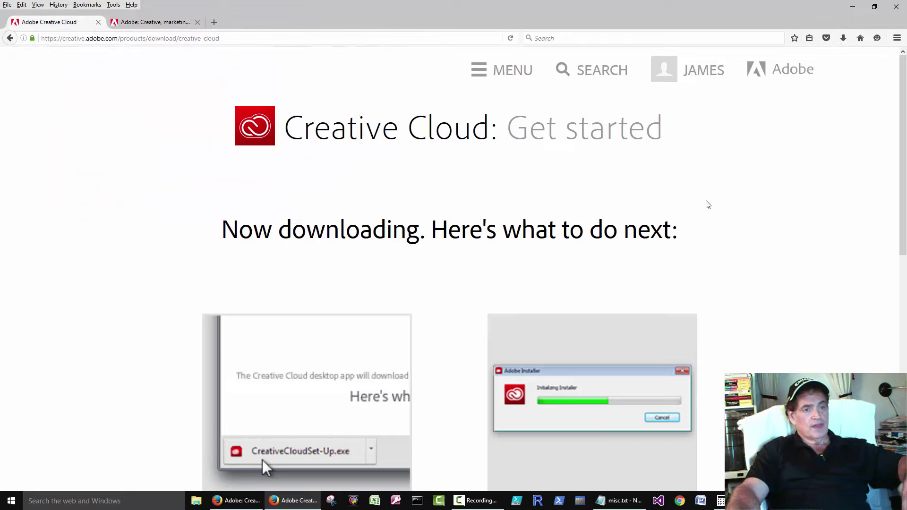
Read the installer instructions and the Need help section on the Creative Cloud download page.
scroll(749, 245, down, 4)
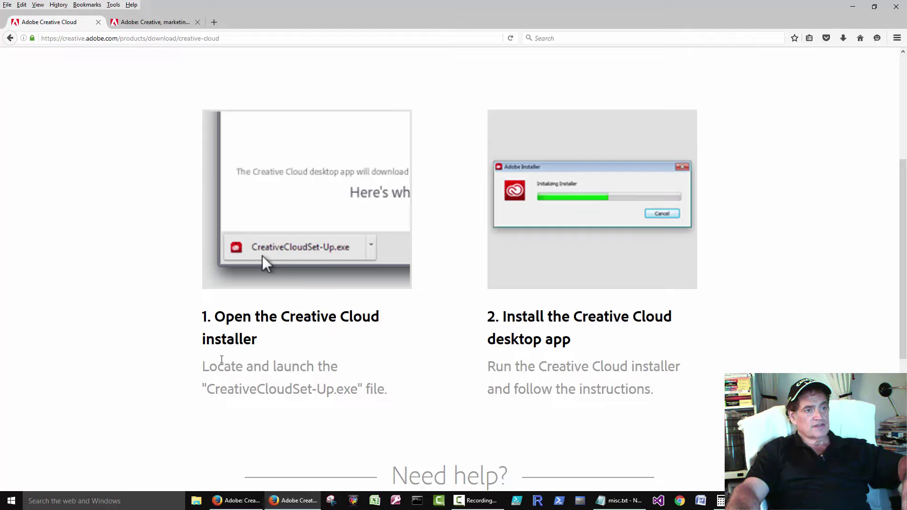
scroll(264, 348, down, 3)
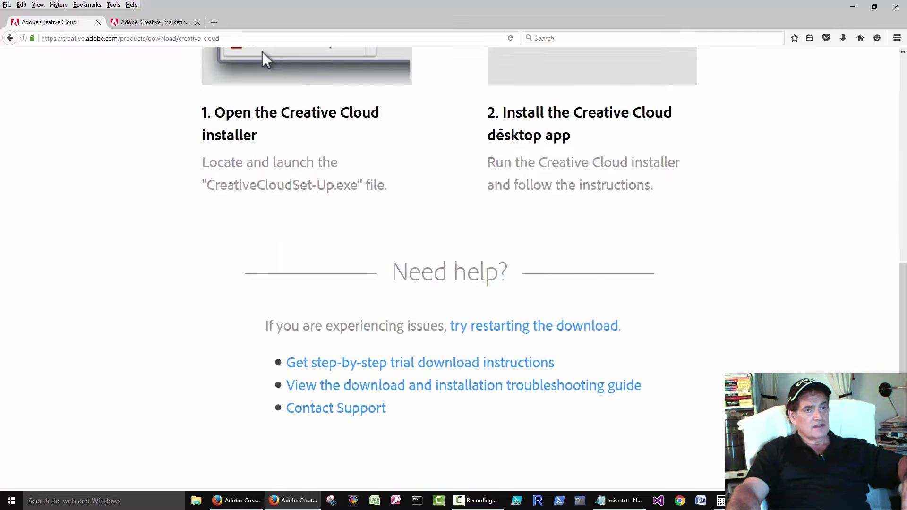
scroll(507, 142, up, 5)
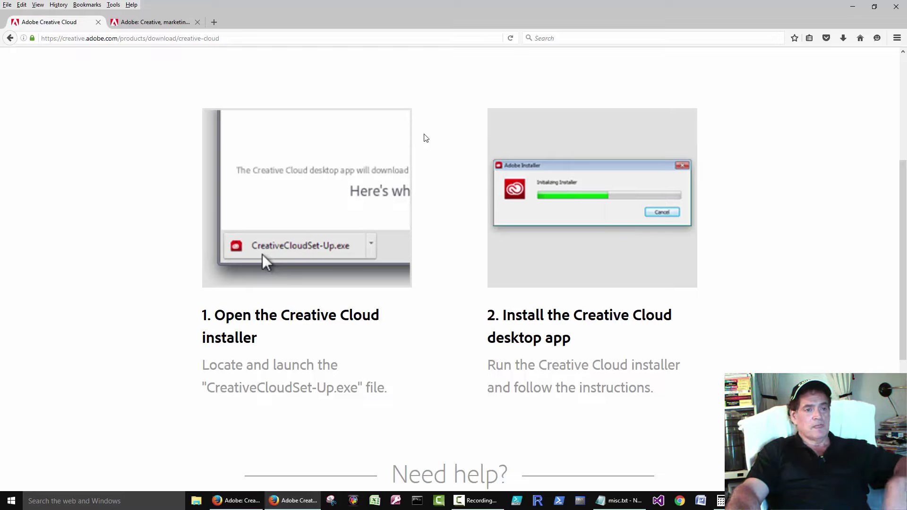
scroll(423, 137, down, 5)
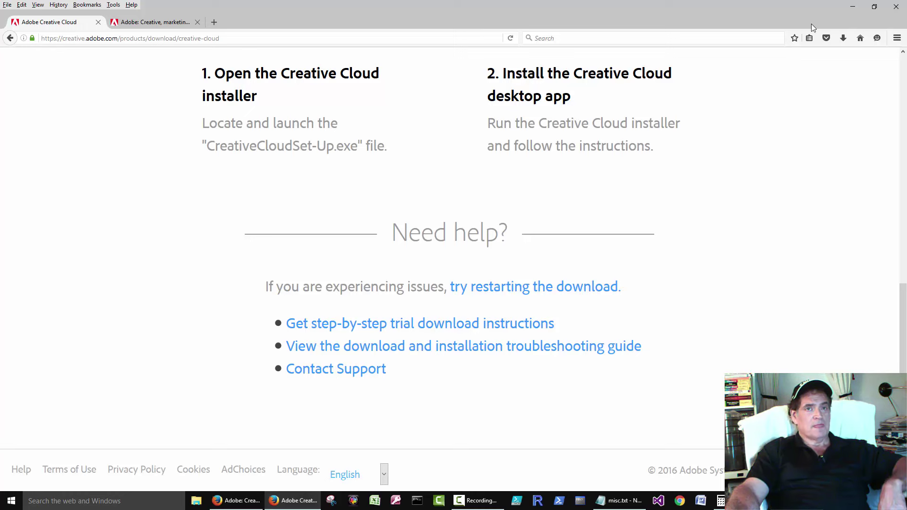
Minimize the browser and launch CreativeCloudSet-Up.exe from the desktop.
click(853, 9)
click(442, 306)
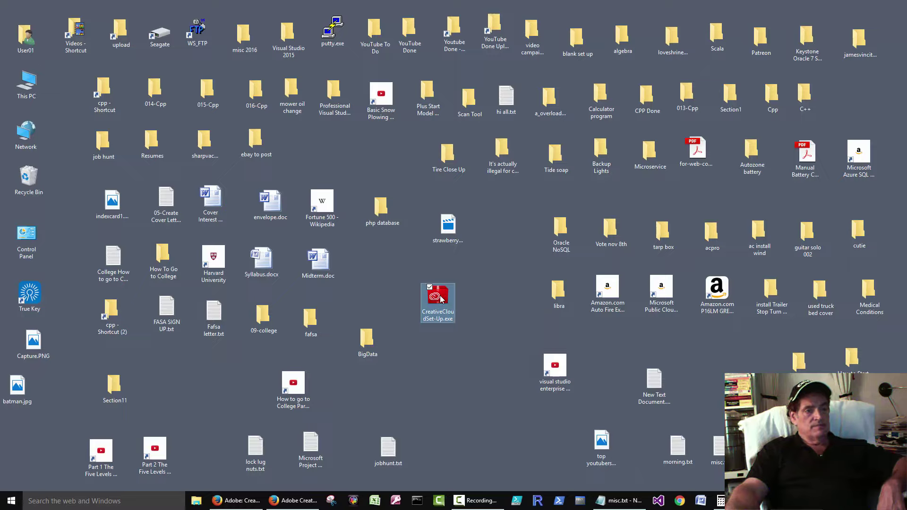
double_click(441, 300)
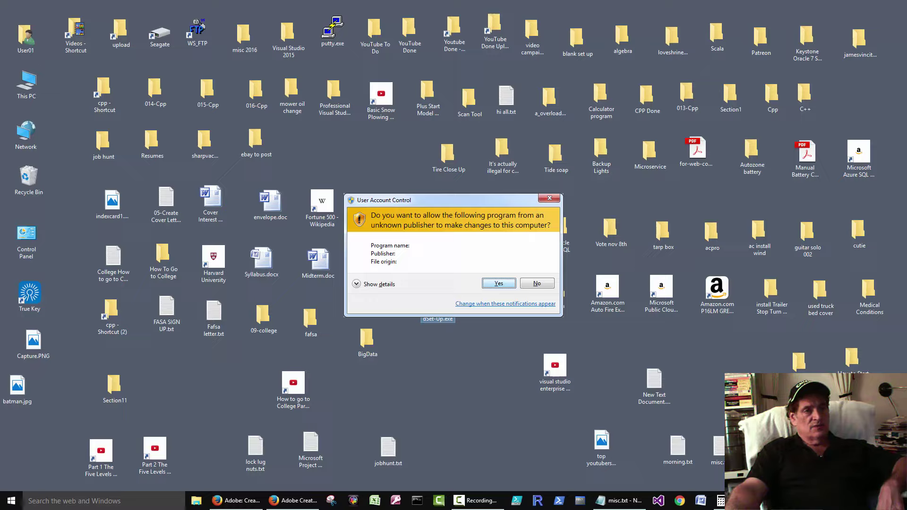
Allow the Creative Cloud installer to make changes to this computer and check the download page while it runs.
key(Return)
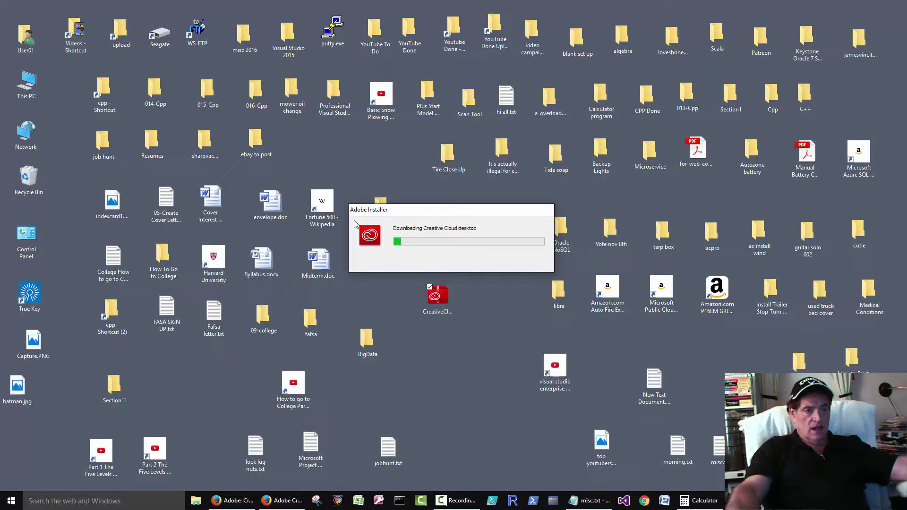
click(281, 504)
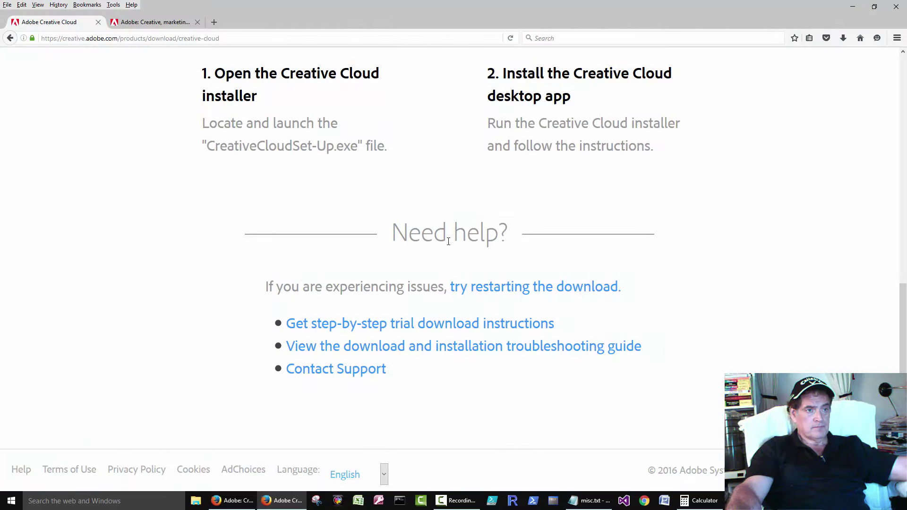
click(853, 6)
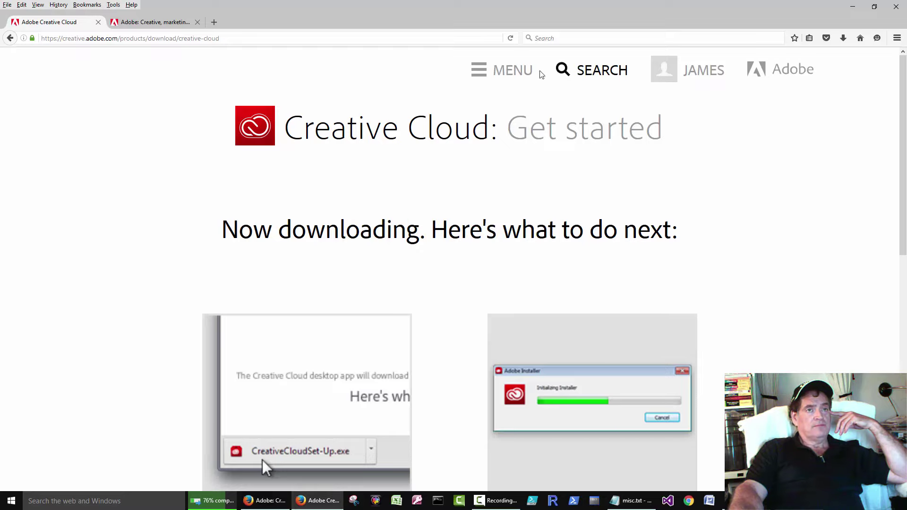
Look over the Adobe products overview and open the complete list of Creative Cloud desktop apps.
click(515, 74)
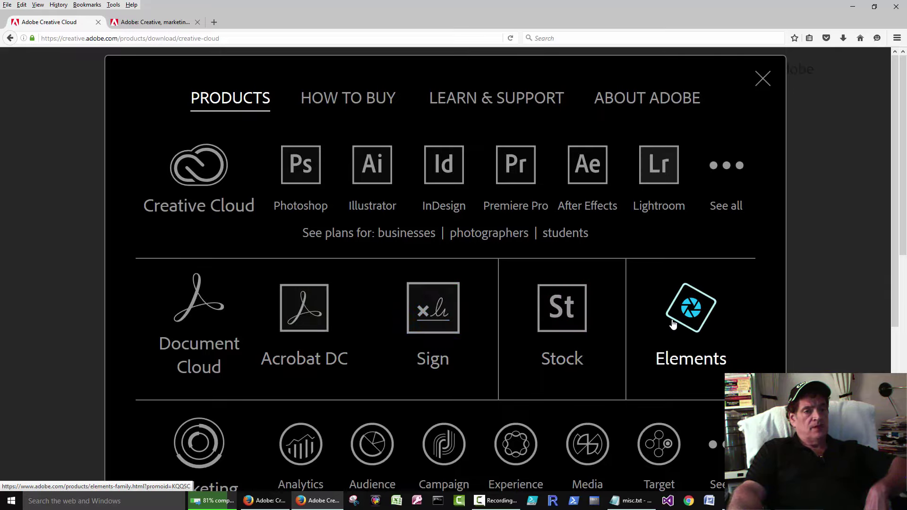
scroll(673, 324, down, 5)
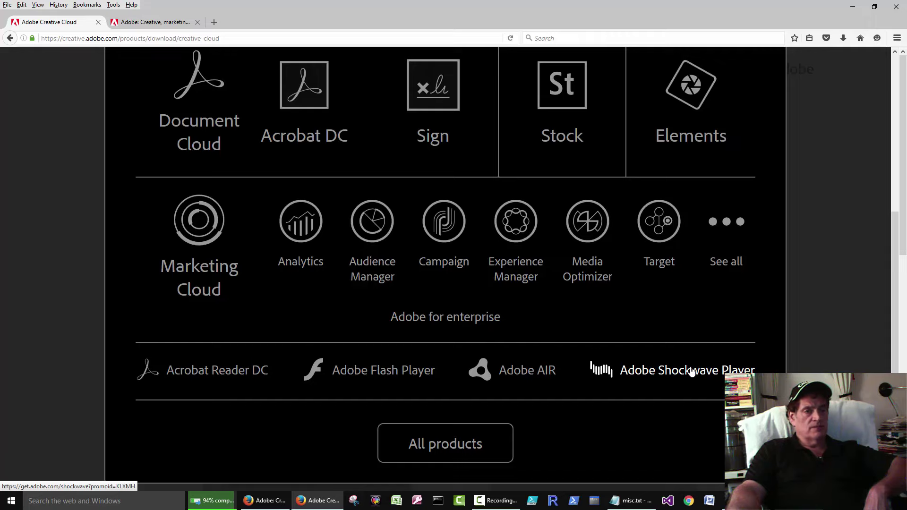
scroll(690, 371, up, 3)
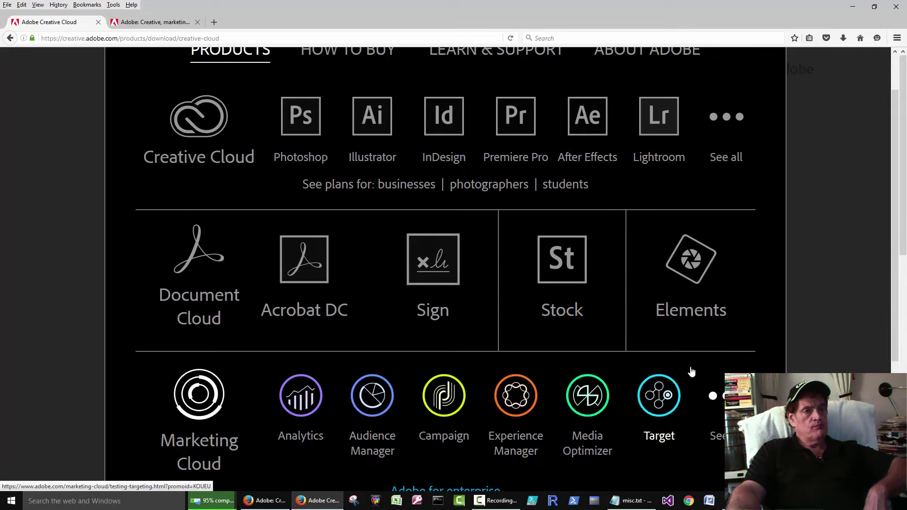
scroll(691, 372, up, 1)
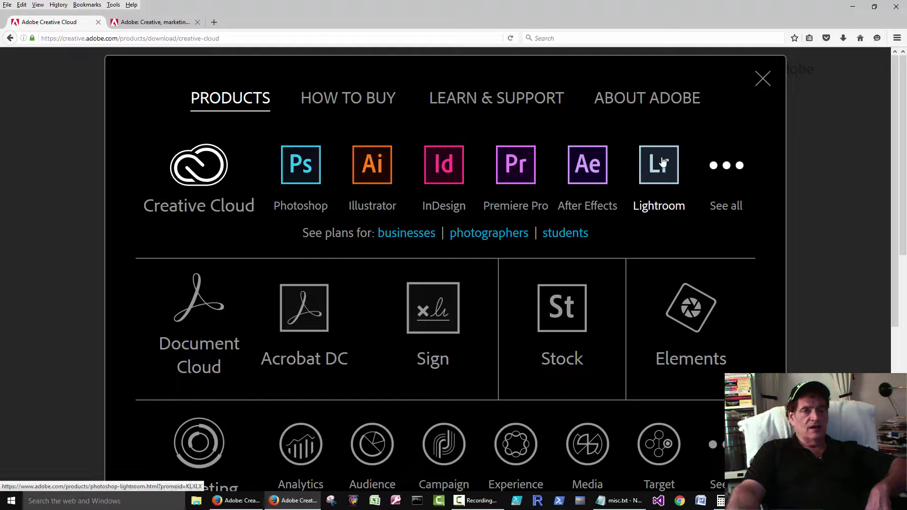
click(735, 208)
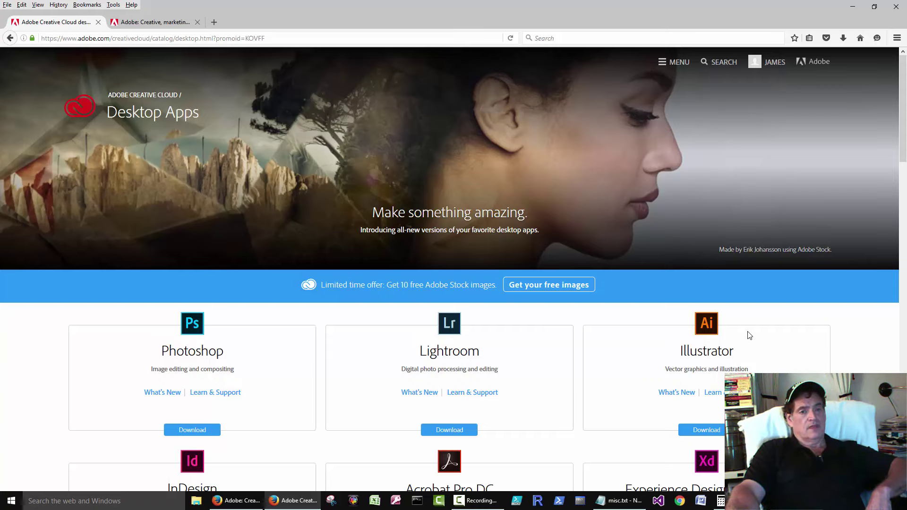
Review the desktop apps from Photoshop to Fuse in the catalog, highlighting "Vector graphics" in the Illustrator description.
scroll(746, 334, down, 3)
scroll(748, 336, down, 1)
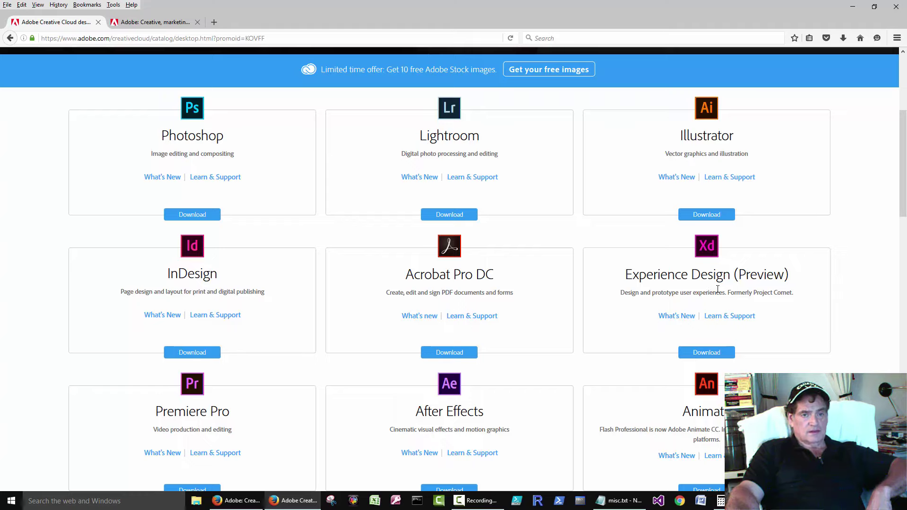
scroll(717, 289, down, 3)
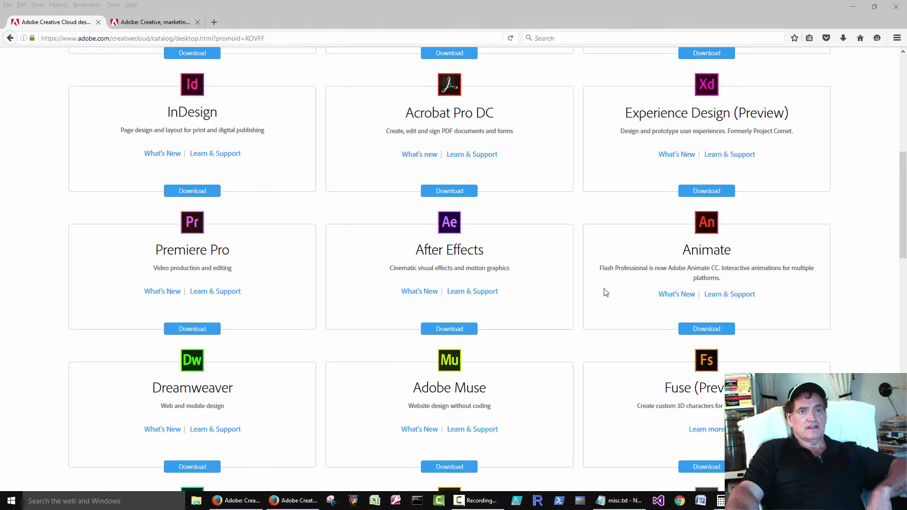
scroll(605, 292, up, 3)
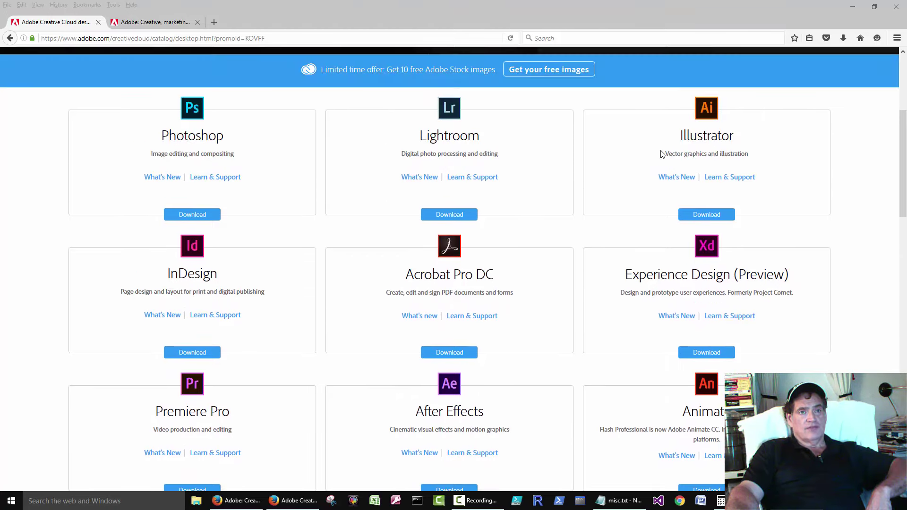
drag(664, 154, 706, 154)
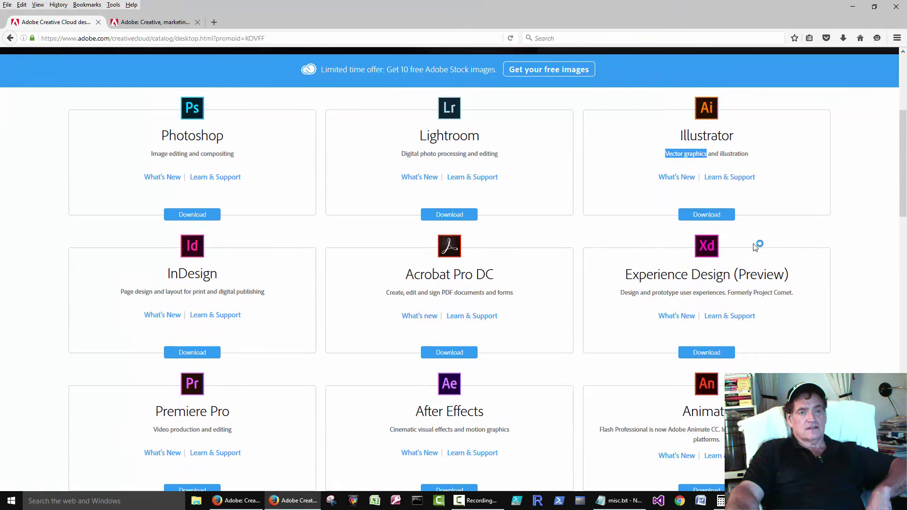
scroll(755, 245, down, 3)
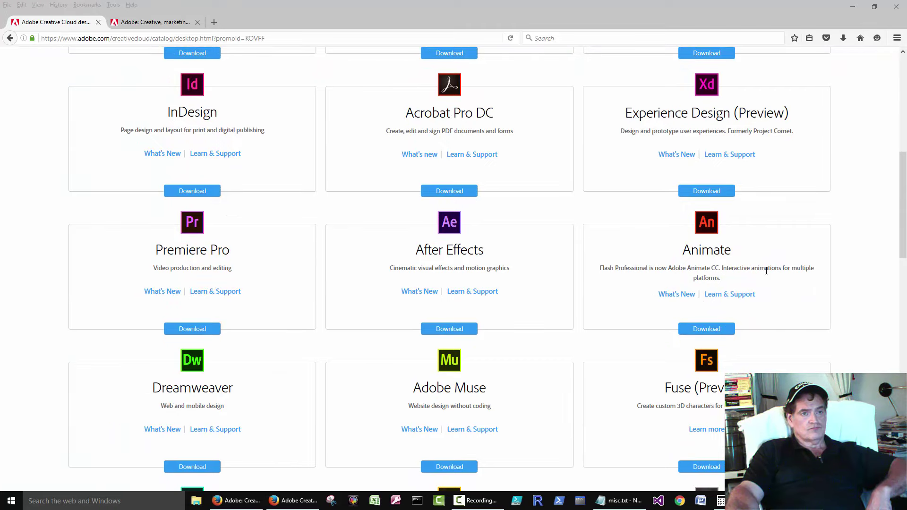
scroll(766, 270, down, 2)
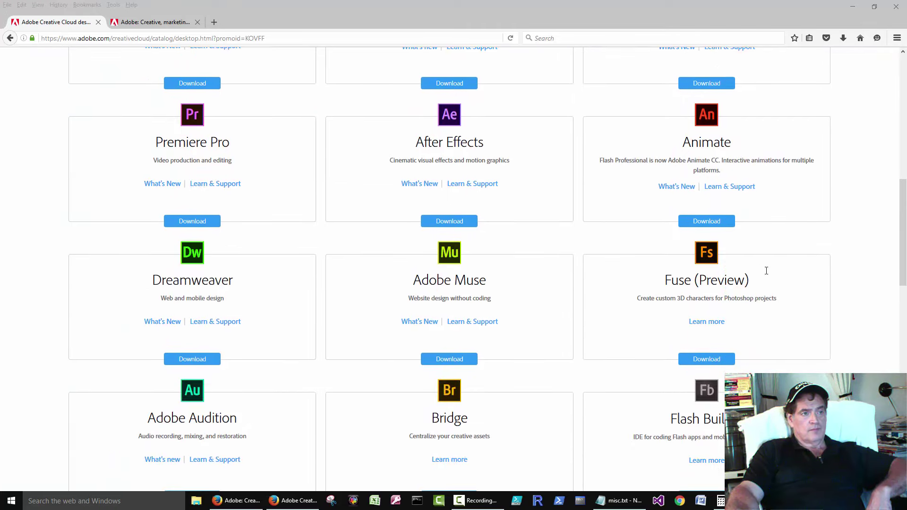
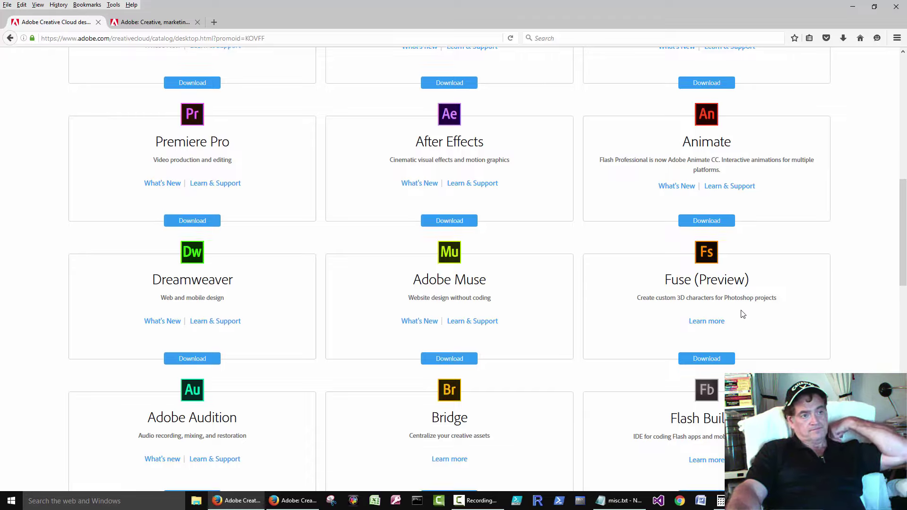
Read the Flash Builder, InCopy and Adobe Media Encoder entries, highlighting "Collaborate with" in the InCopy description.
scroll(742, 314, down, 3)
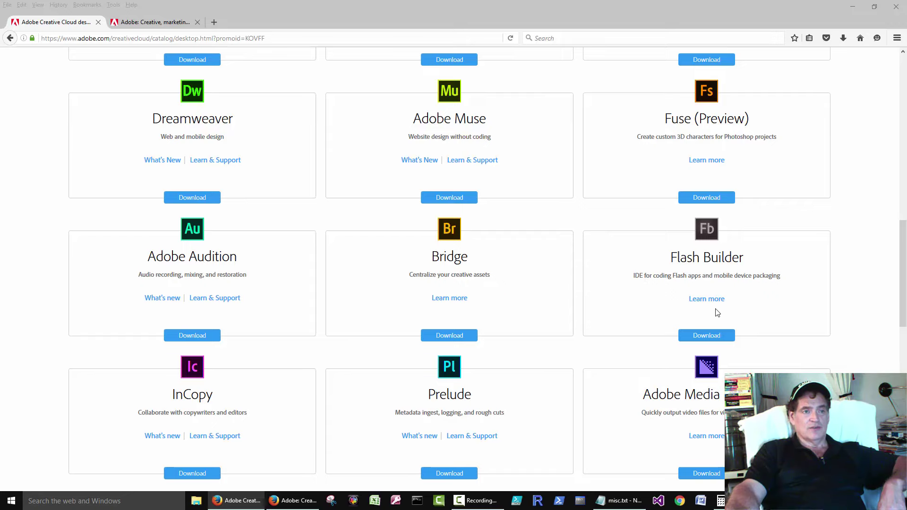
scroll(712, 315, down, 3)
scroll(712, 315, down, 3)
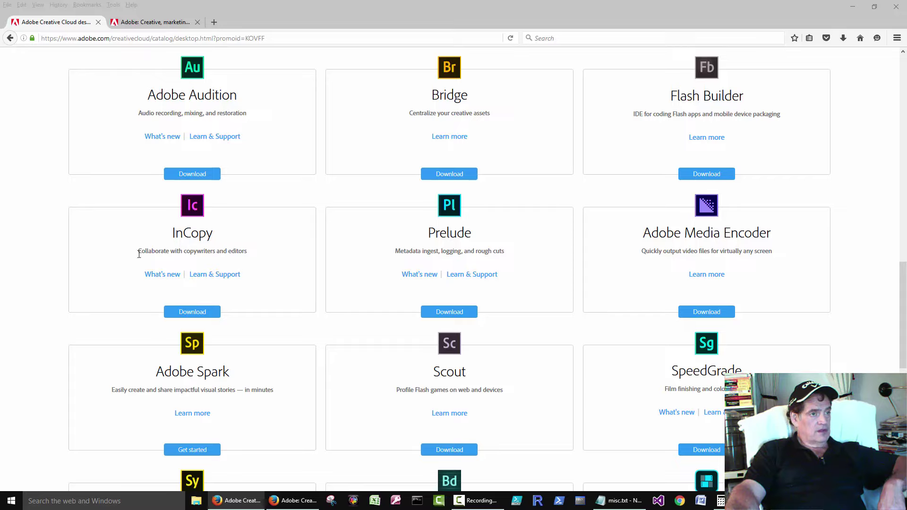
drag(137, 251, 251, 249)
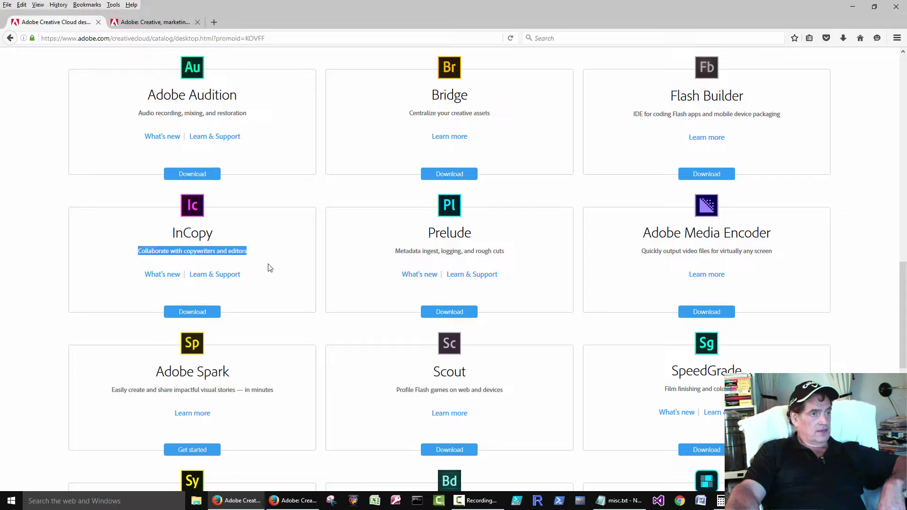
click(256, 270)
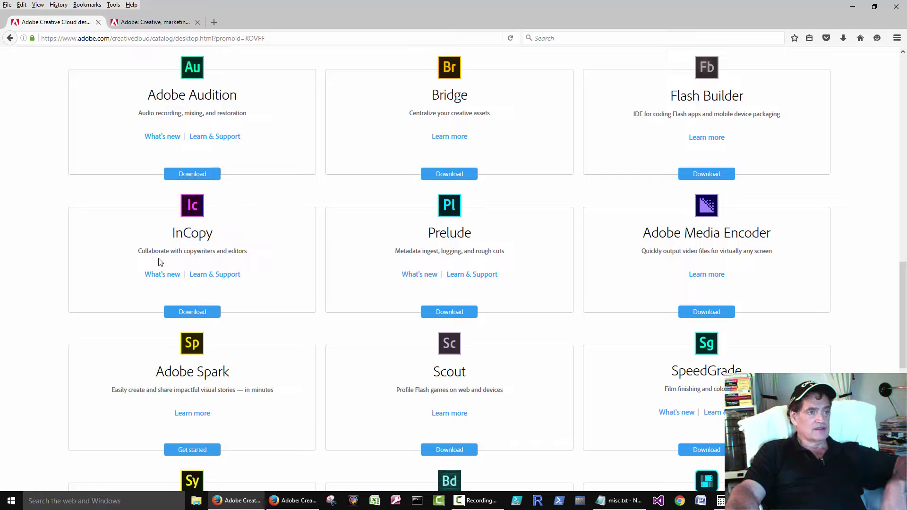
drag(137, 253, 182, 249)
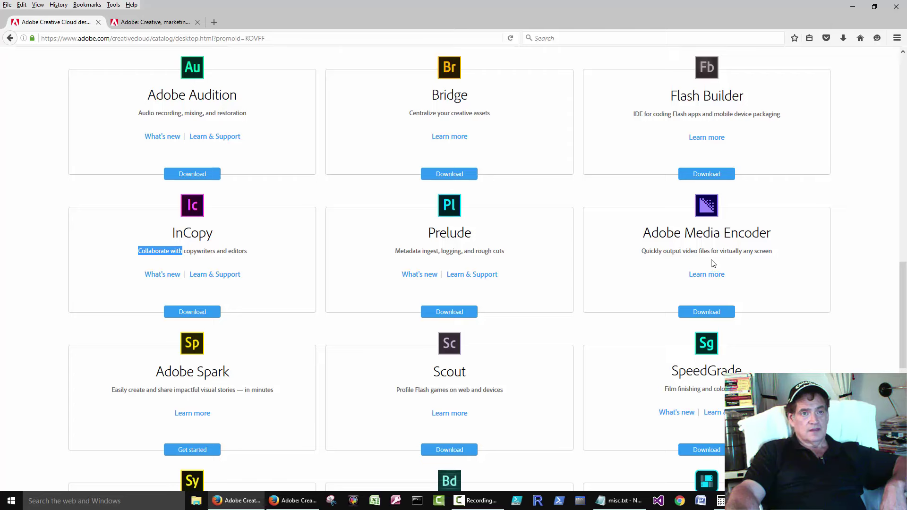
drag(686, 252, 697, 251)
Review the remaining desktop apps down to ExtendScript Toolkit and examine the Story Plus description.
scroll(715, 263, down, 5)
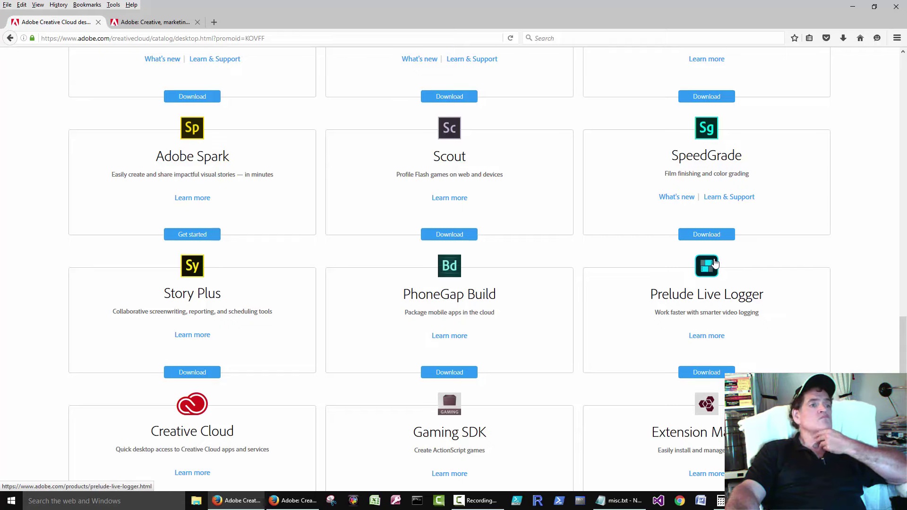
scroll(715, 263, down, 5)
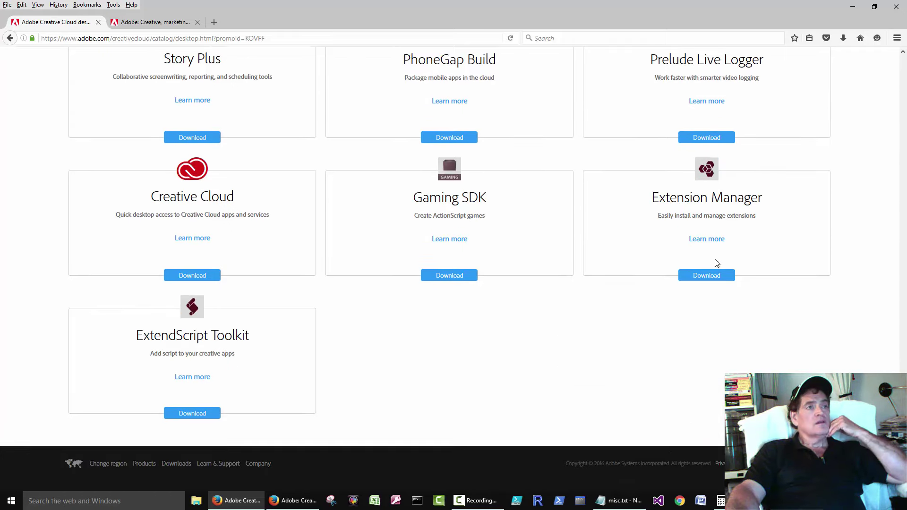
scroll(715, 263, up, 2)
scroll(715, 263, up, 2)
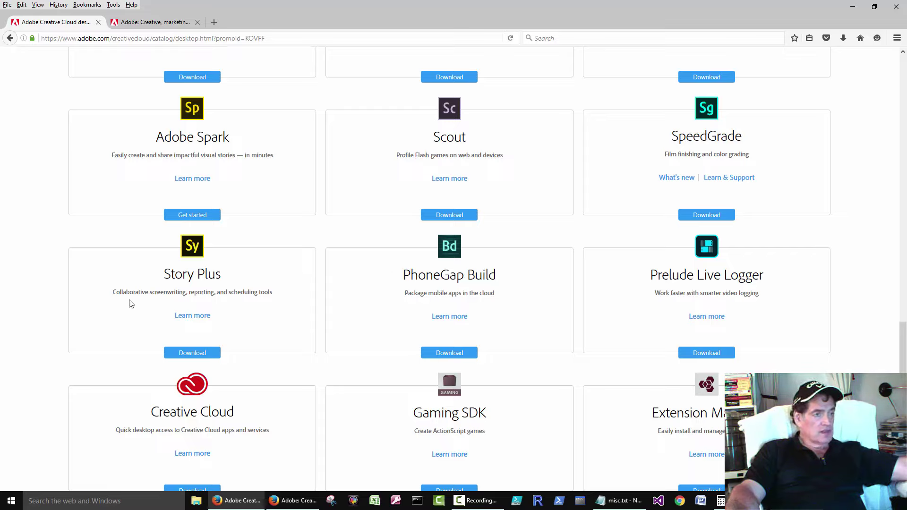
drag(113, 292, 213, 313)
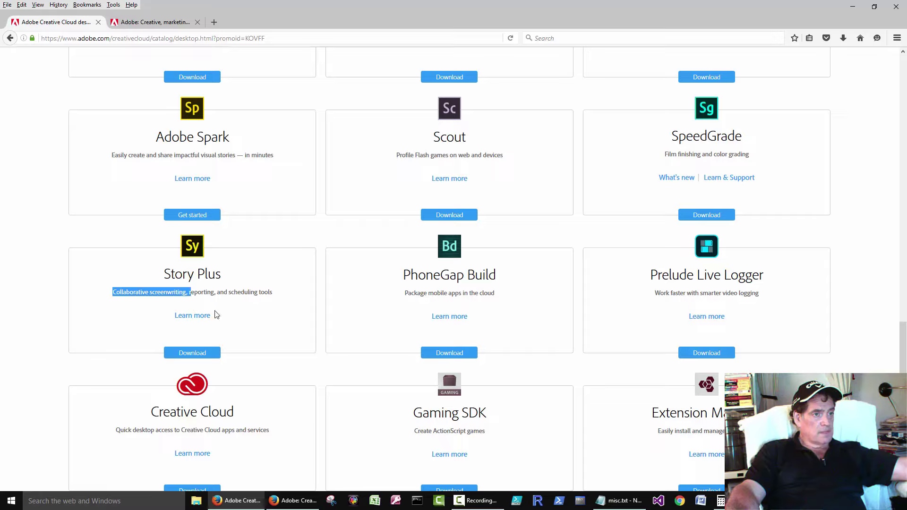
click(218, 314)
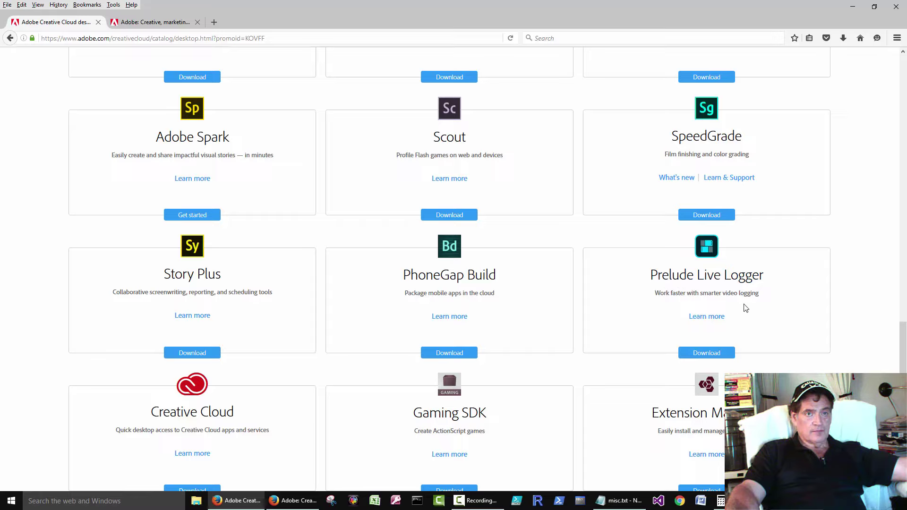
Bring the catalog in front of the Adobe ID sign-in window and examine the Gaming SDK and Extension Manager entries.
scroll(744, 308, down, 3)
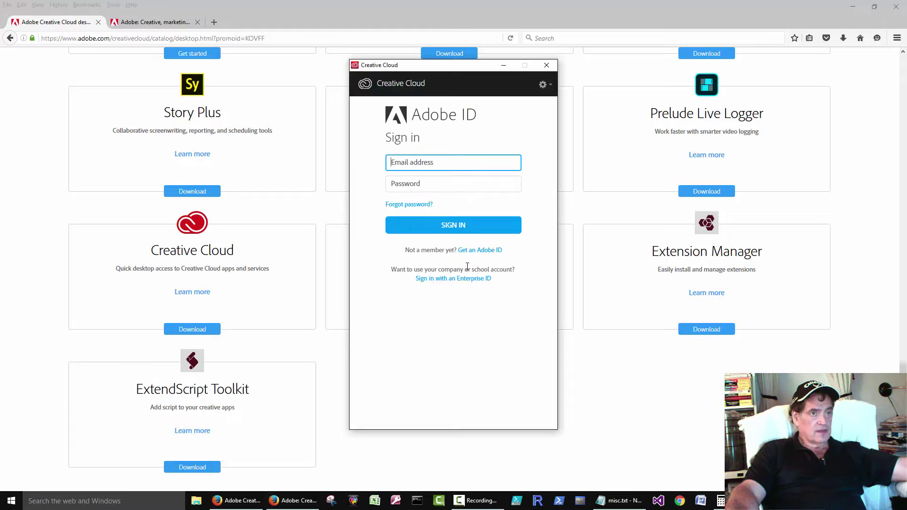
click(443, 10)
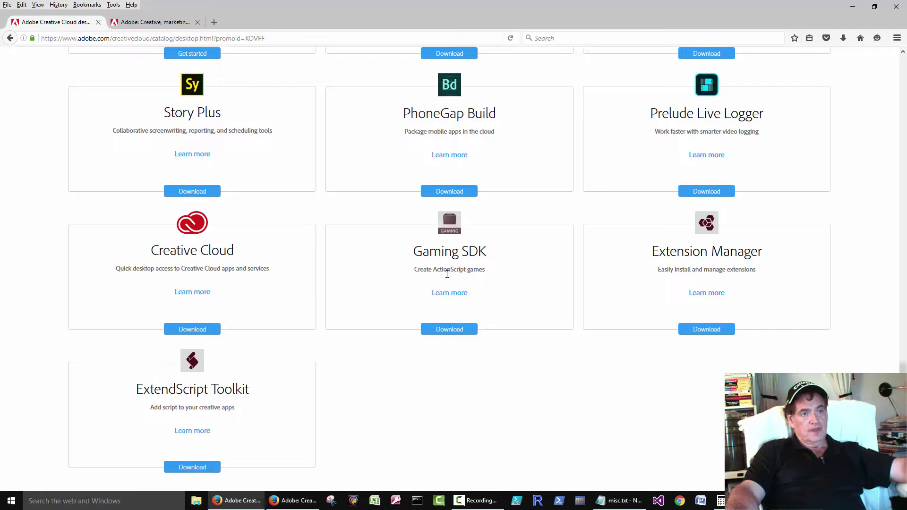
drag(431, 269, 468, 269)
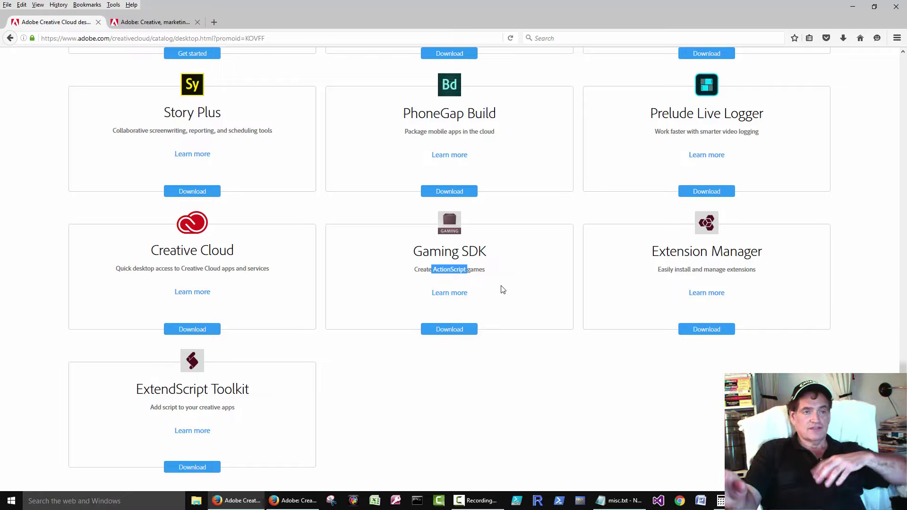
click(451, 281)
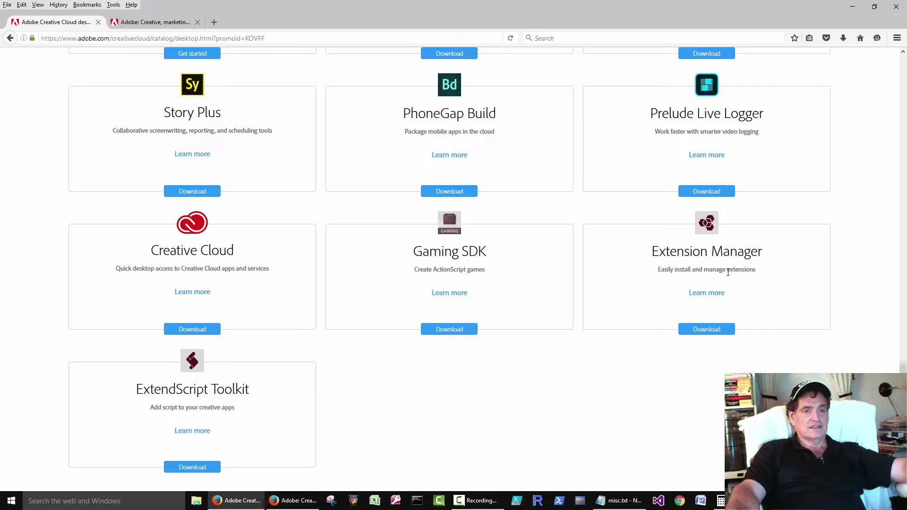
scroll(728, 272, down, 2)
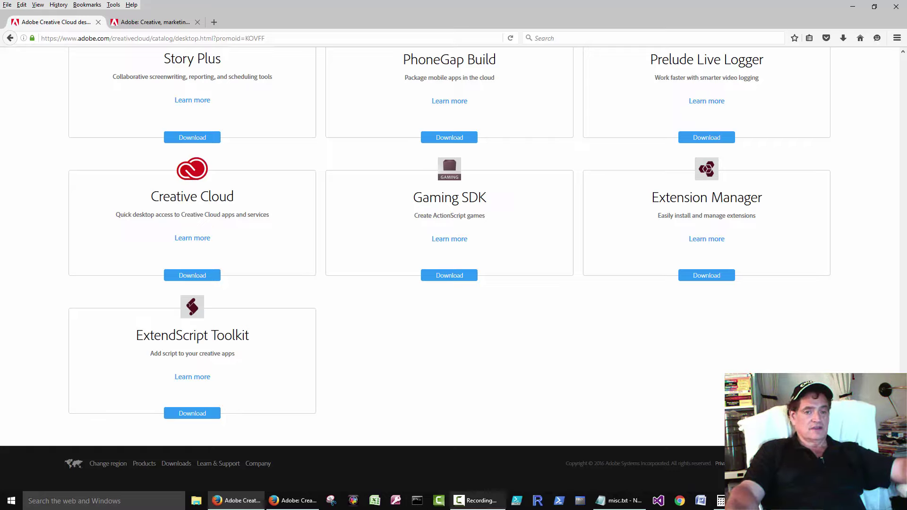
Show the desktop and open database.php from the 02-database folder inside php database to view its connection code.
click(904, 502)
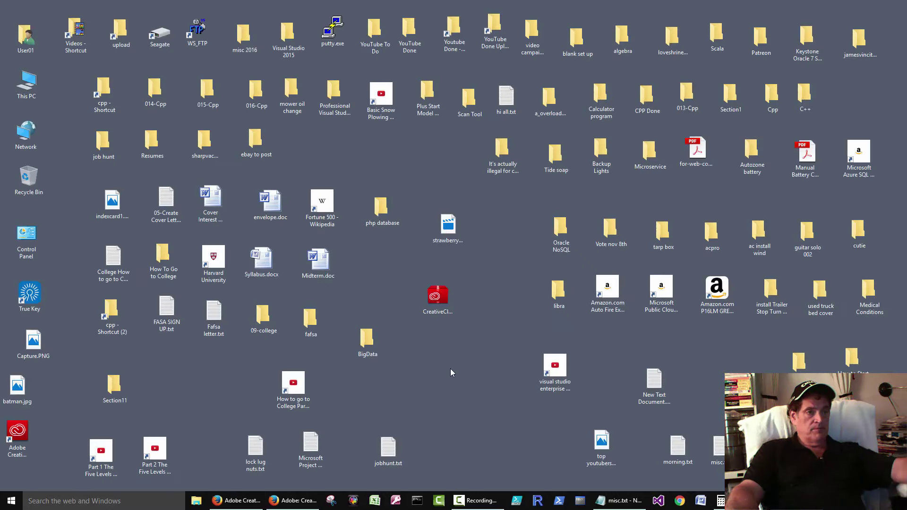
double_click(395, 210)
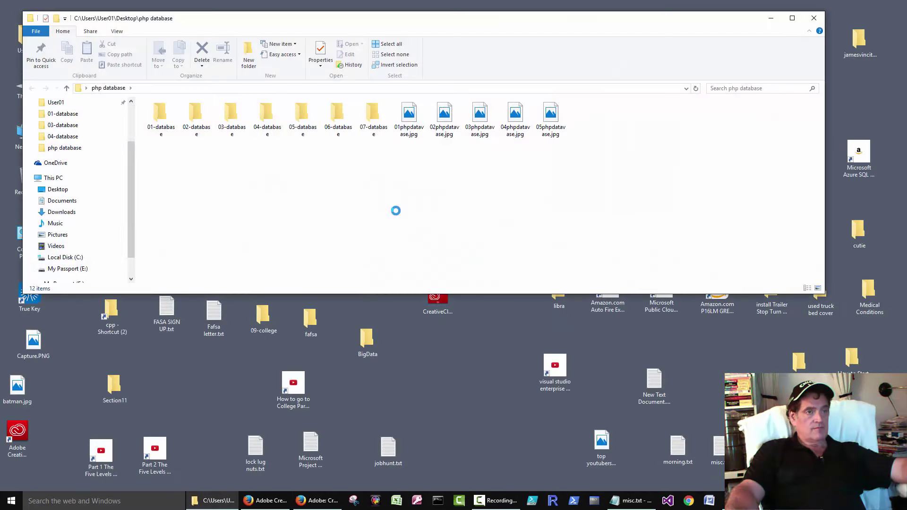
click(207, 119)
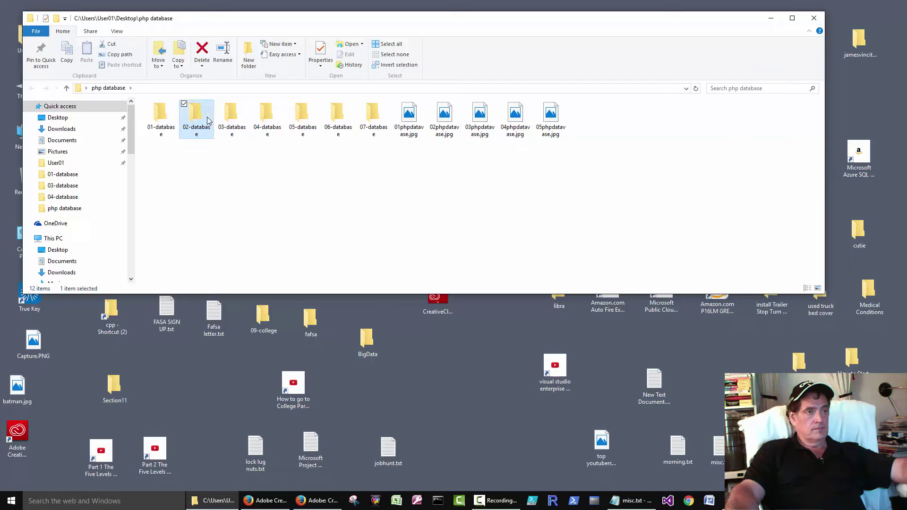
double_click(207, 119)
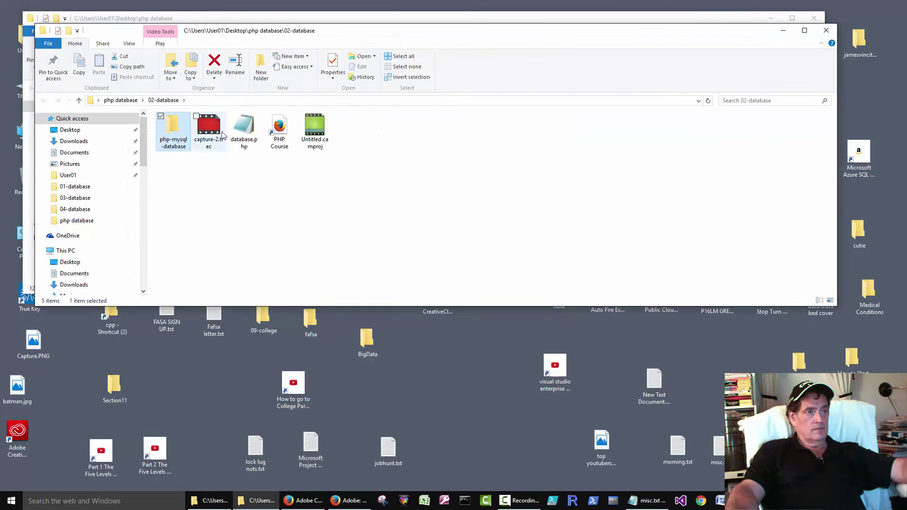
double_click(244, 128)
scroll(247, 155, down, 5)
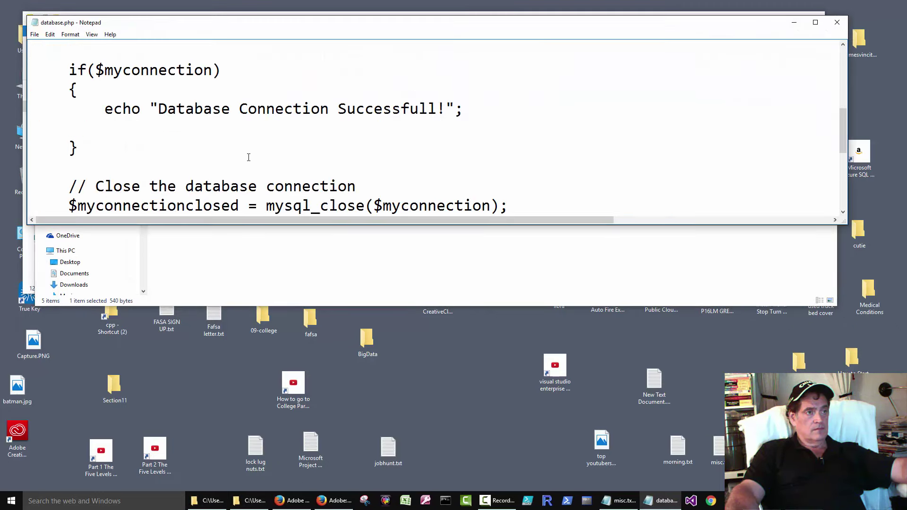
Maximize database.php and highlight the PHP block from the connection check onward, including the separate connection-successful and connection-closed if statements.
click(815, 22)
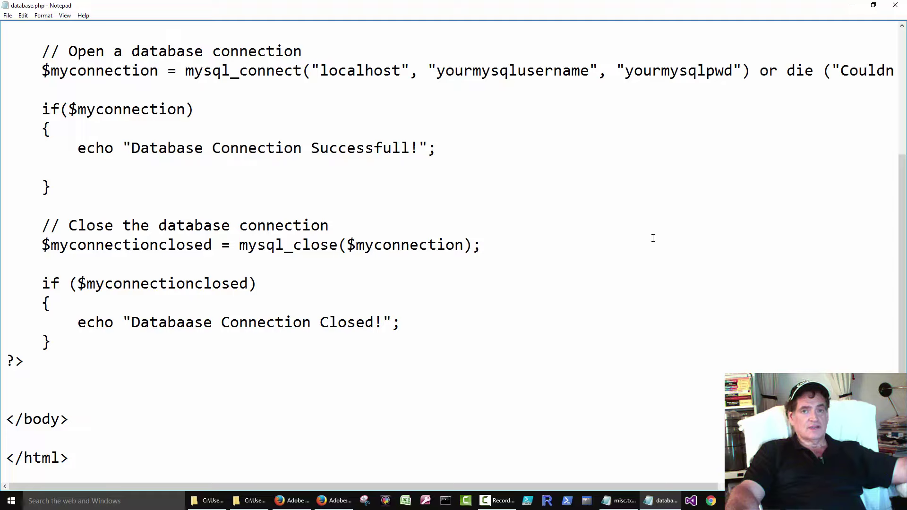
drag(26, 367, 1, 95)
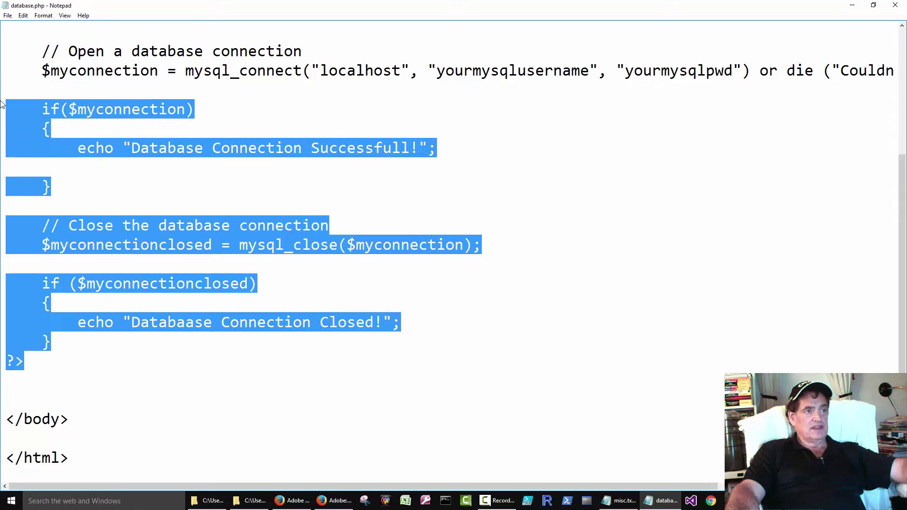
click(141, 184)
drag(51, 185, 1, 114)
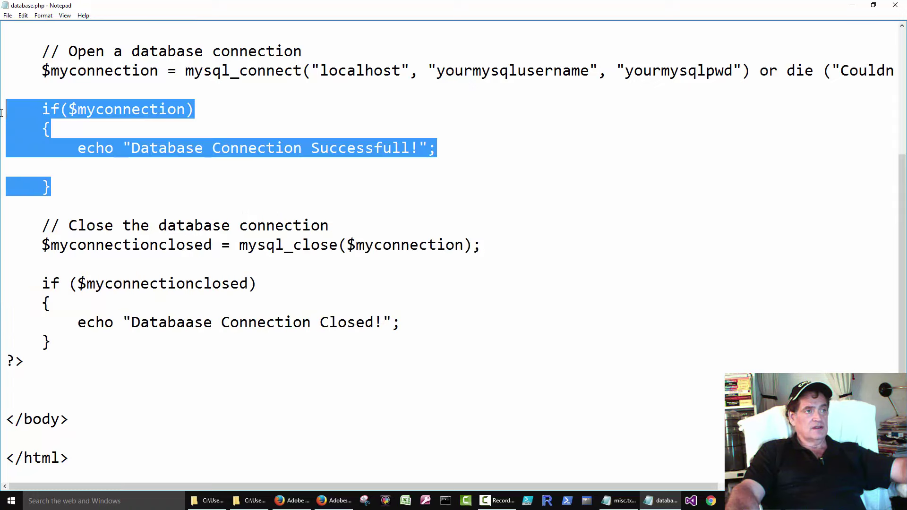
drag(90, 341, 1, 287)
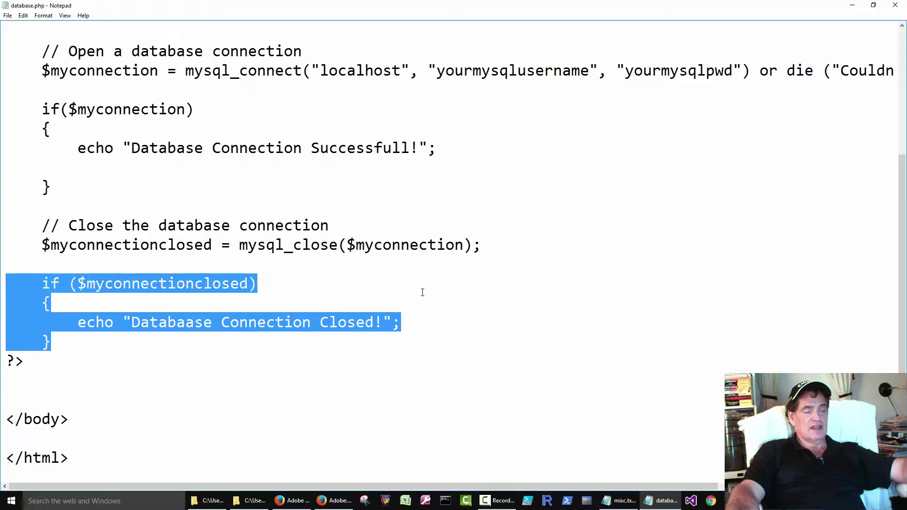
Close database.php and the open 02-database and php database folder windows.
click(896, 6)
click(825, 30)
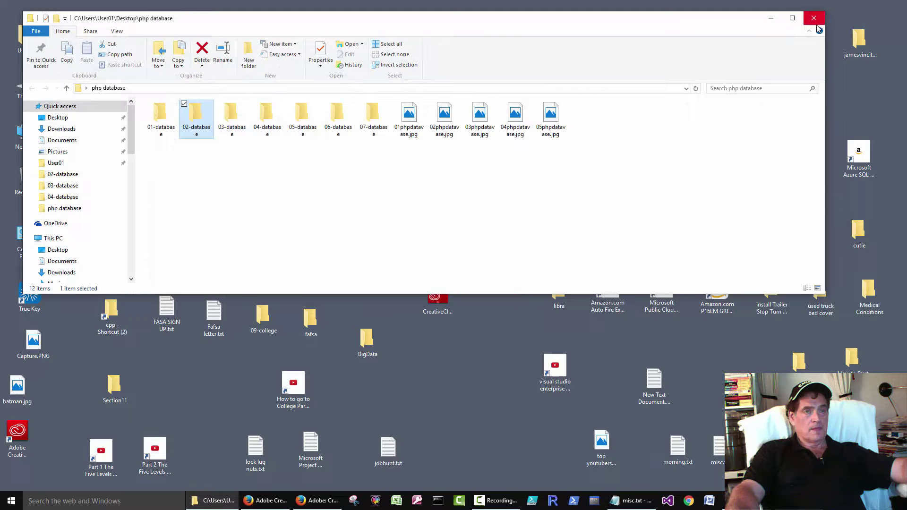
click(813, 18)
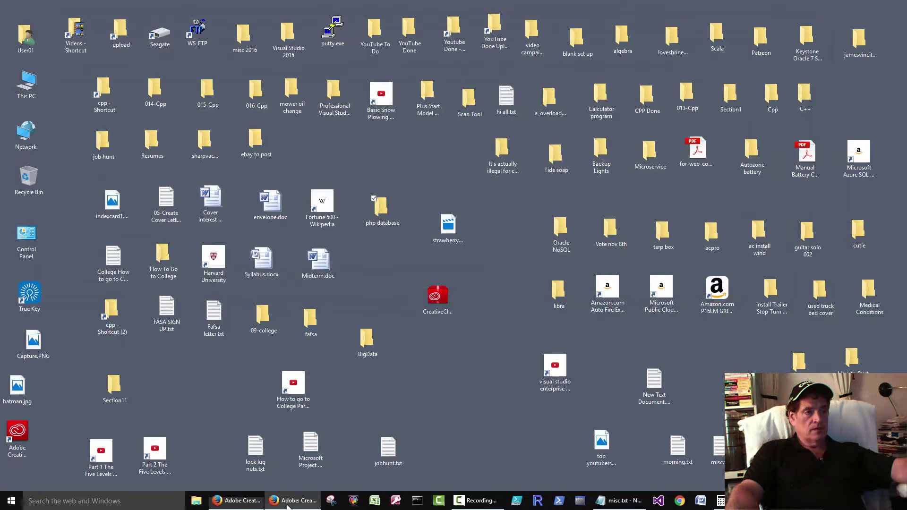
Return to the browser, close the desktop apps catalog page and bring the Creative Cloud sign-in window in front of the Adobe home page.
click(288, 505)
click(289, 504)
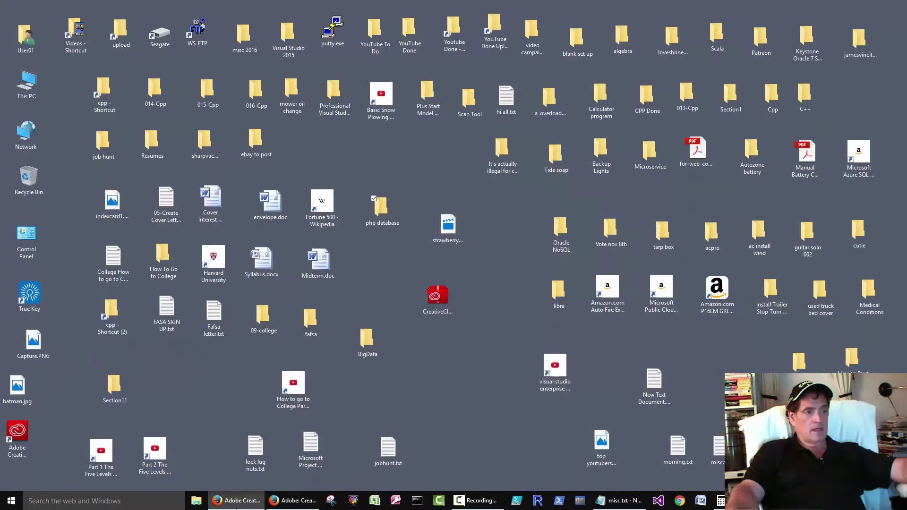
click(236, 504)
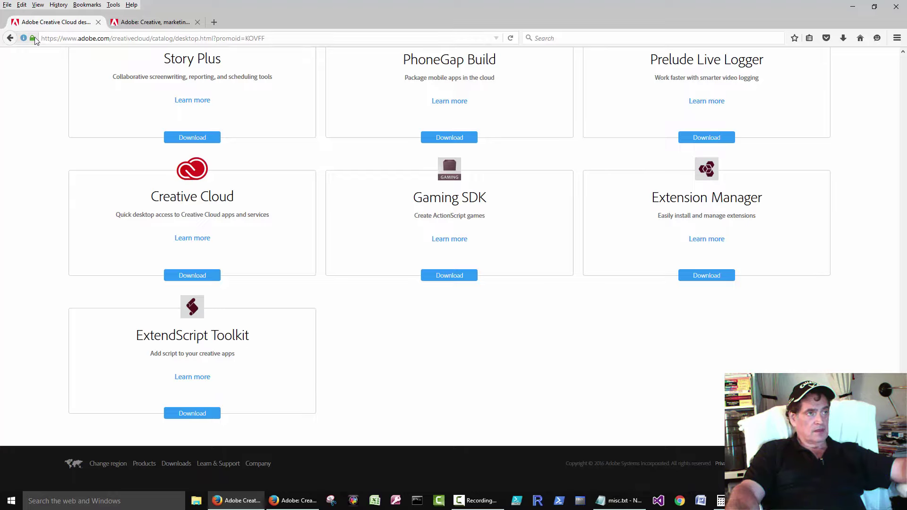
key(ctrl+w)
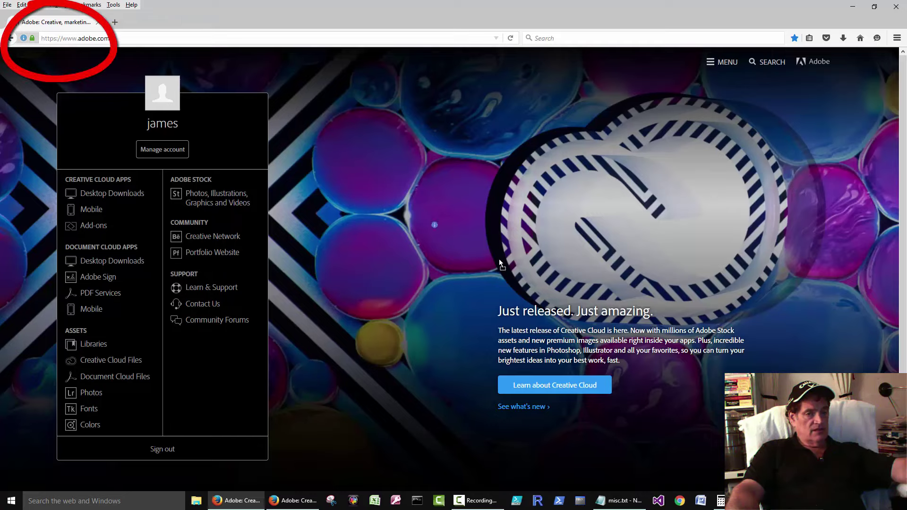
drag(905, 505, 430, 382)
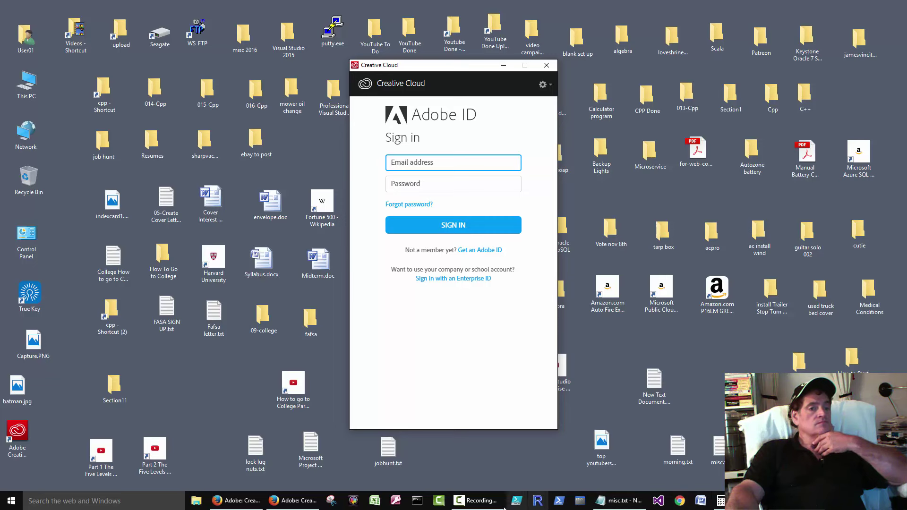
key(super+d)
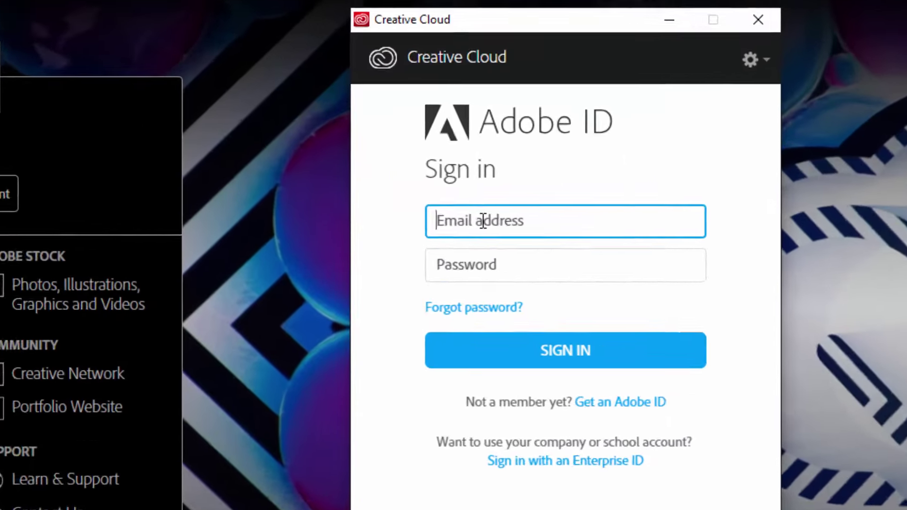
Enter the Adobe ID account password and sign in to Creative Cloud.
key(Tab)
text(••••••••)
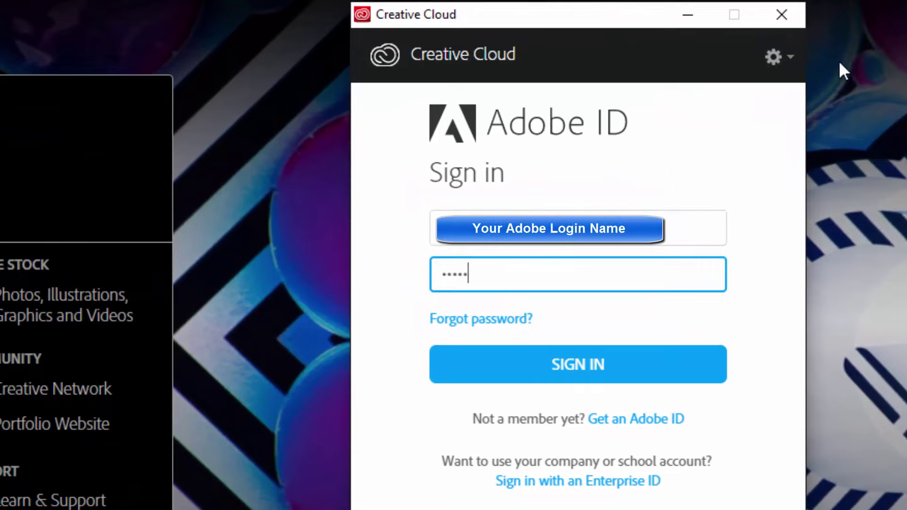
text(•)
click(598, 357)
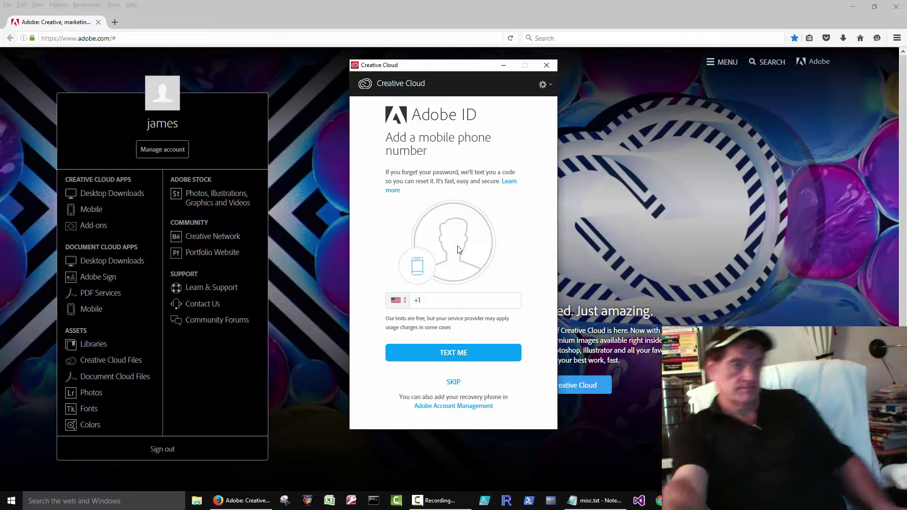
Add the mobile phone number to the Adobe ID, verify it with the texted verification code and finish the setup.
click(458, 301)
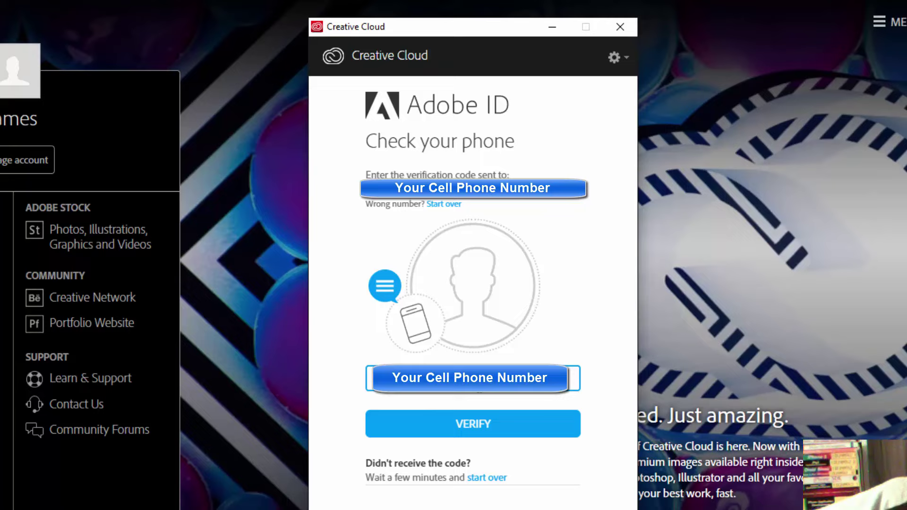
click(487, 423)
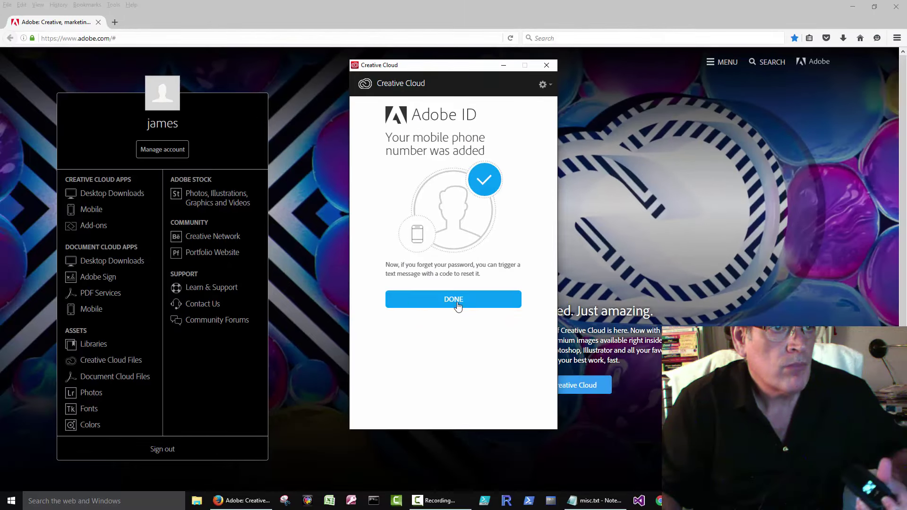
click(457, 303)
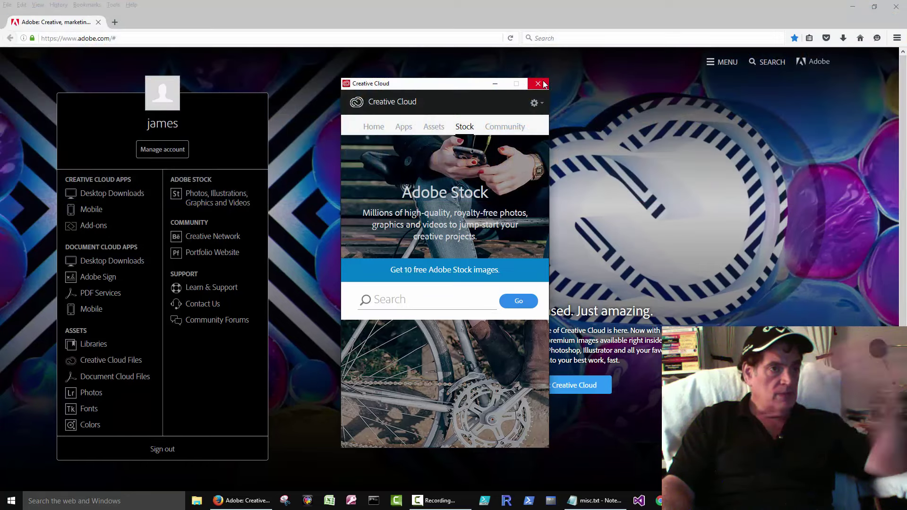
Search Adobe Stock for "cat" from the Creative Cloud desktop app.
click(395, 302)
text(Ca)
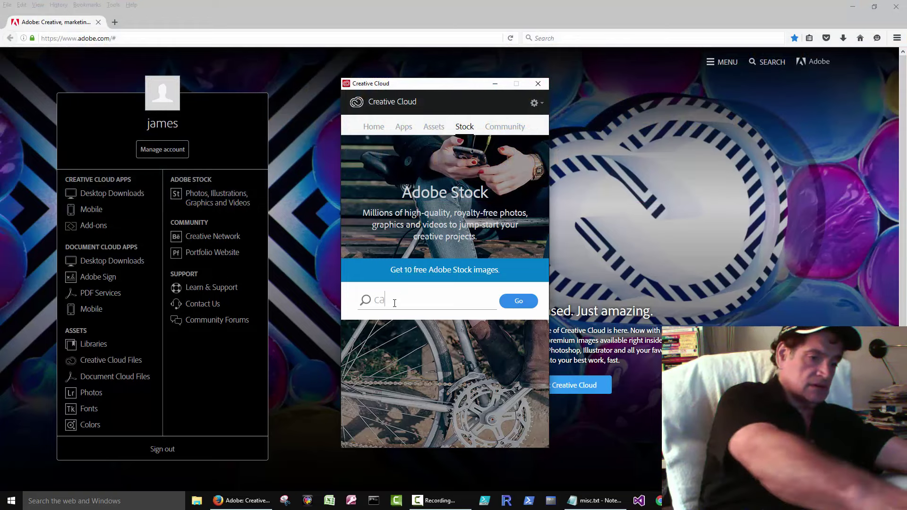
text(t)
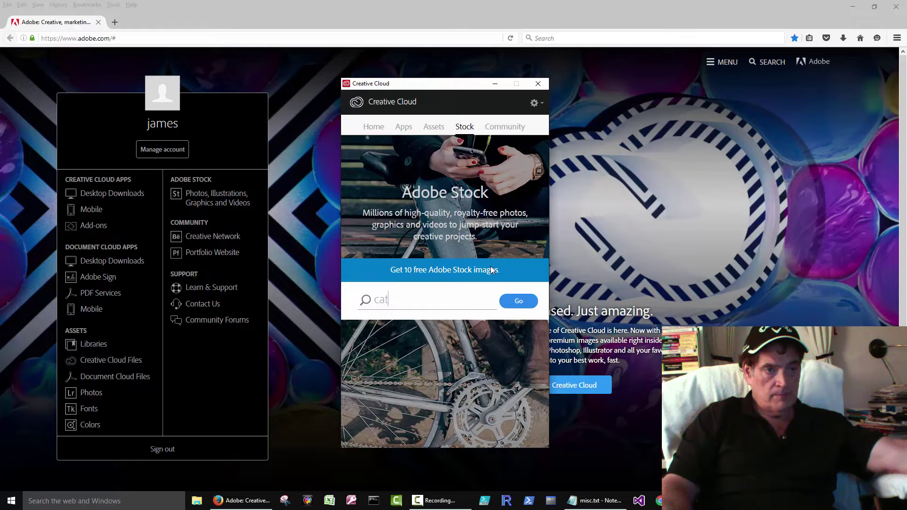
click(518, 301)
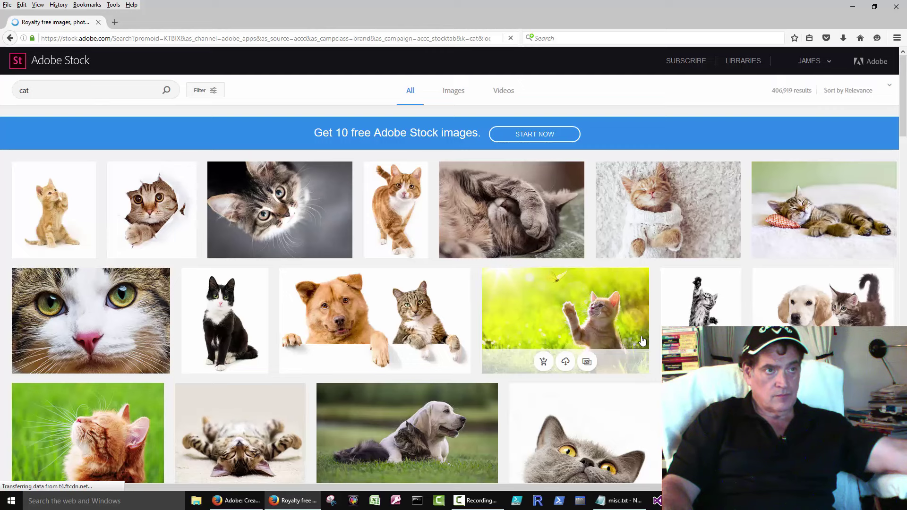
Browse the cat images on the Adobe Stock website and close the Creative Cloud window.
scroll(642, 341, down, 5)
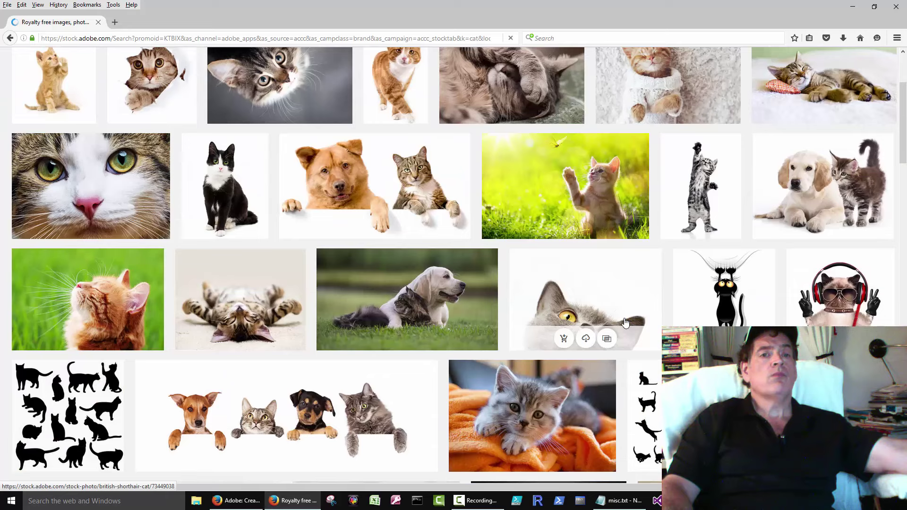
scroll(624, 320, down, 1)
scroll(624, 321, down, 10)
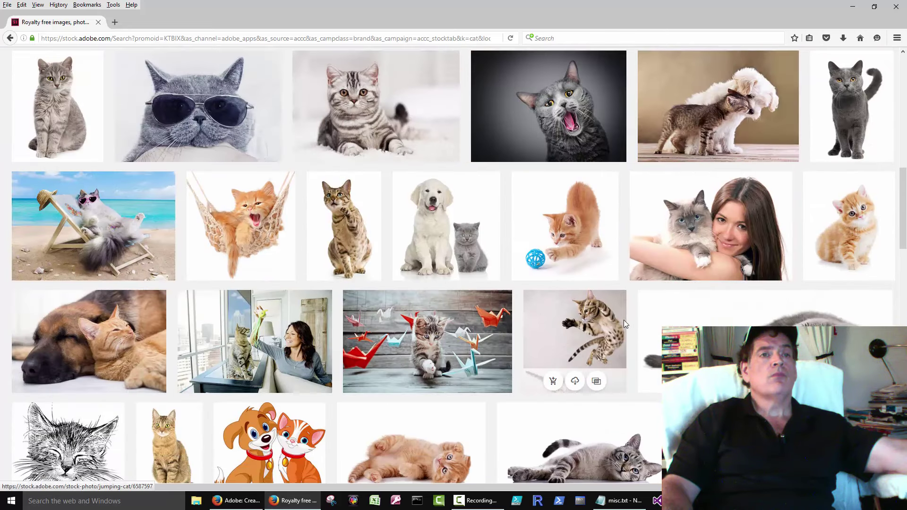
scroll(625, 325, down, 4)
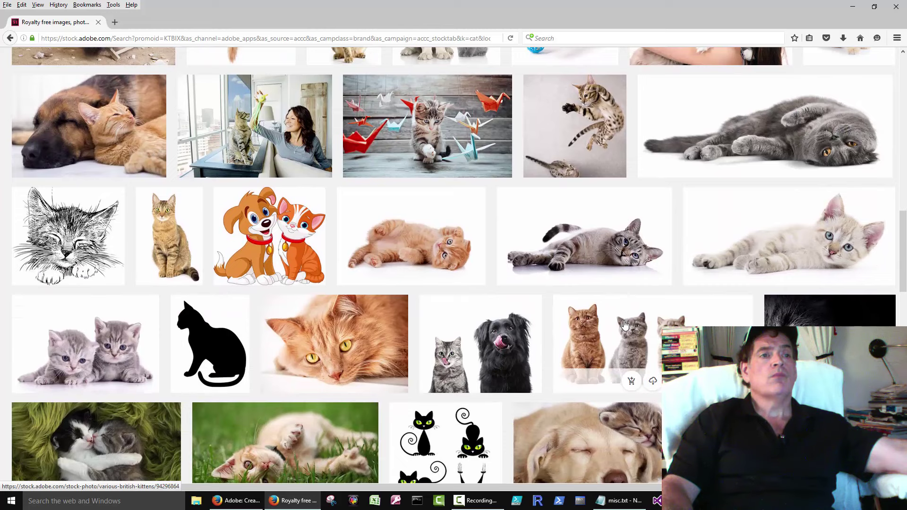
scroll(624, 325, down, 8)
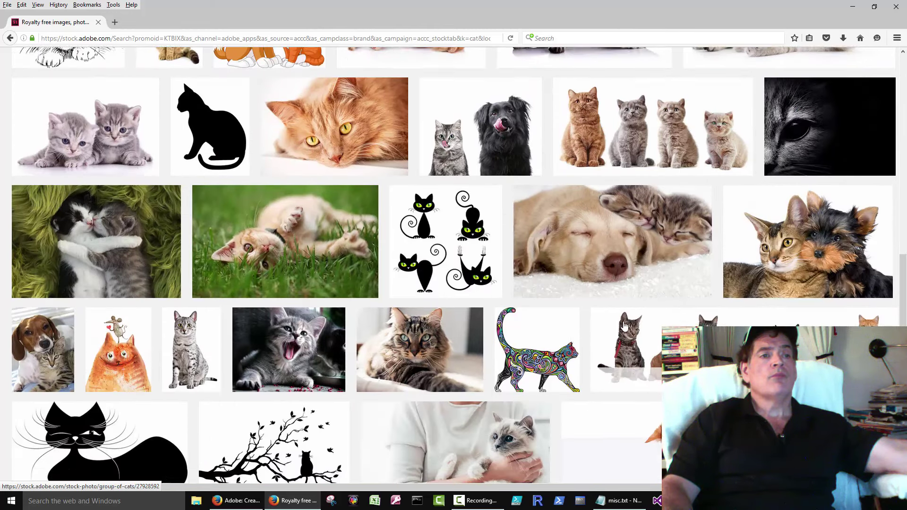
scroll(624, 326, down, 6)
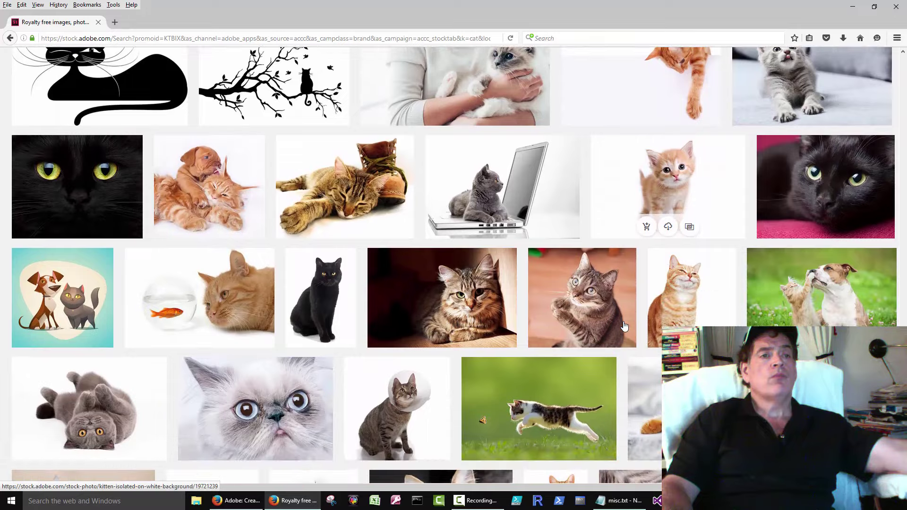
scroll(624, 326, down, 5)
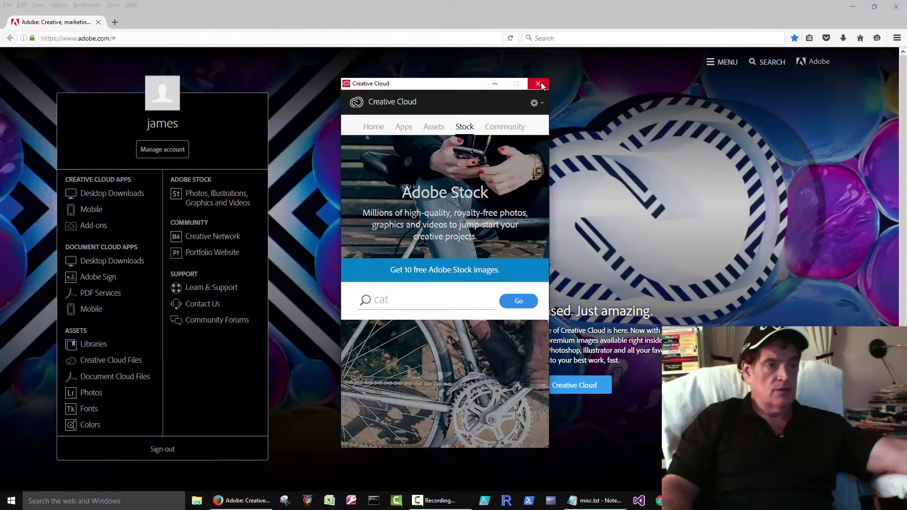
click(538, 85)
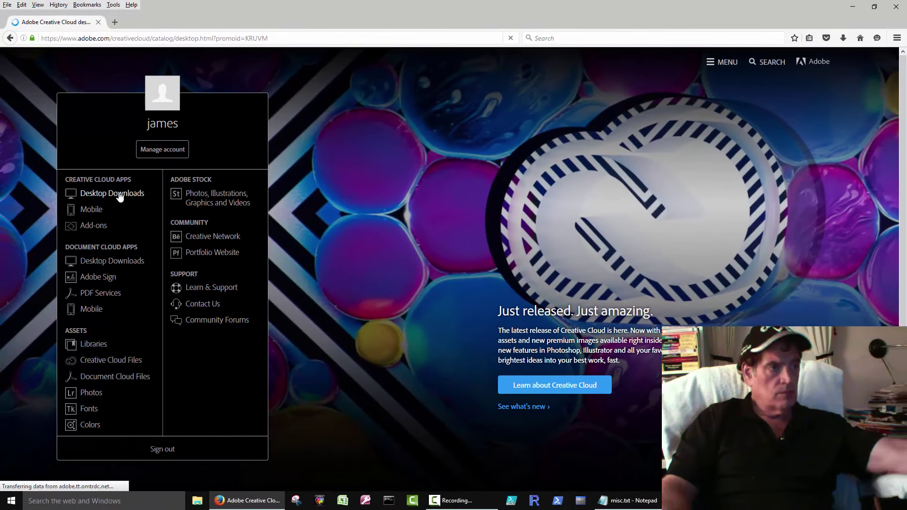
Open the Creative Cloud desktop downloads catalog from the Adobe account page and request the Photoshop download.
click(114, 167)
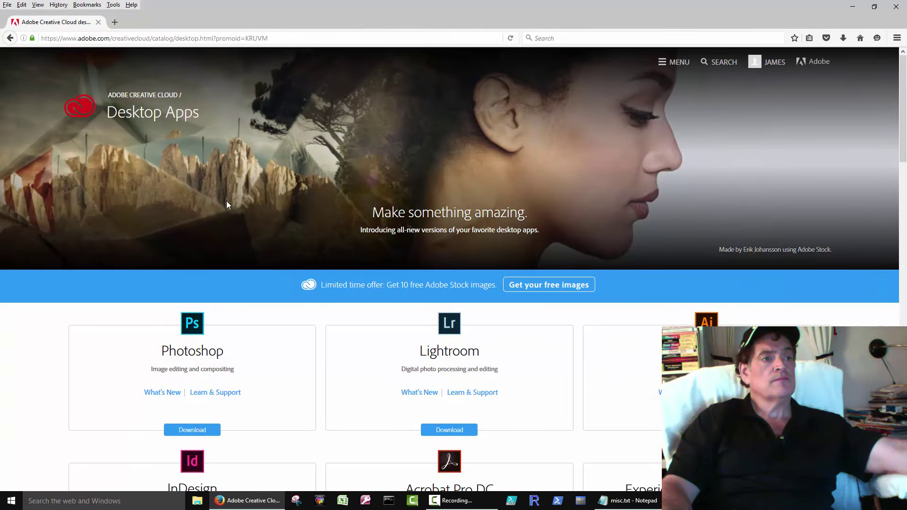
scroll(226, 202, down, 3)
scroll(226, 201, down, 2)
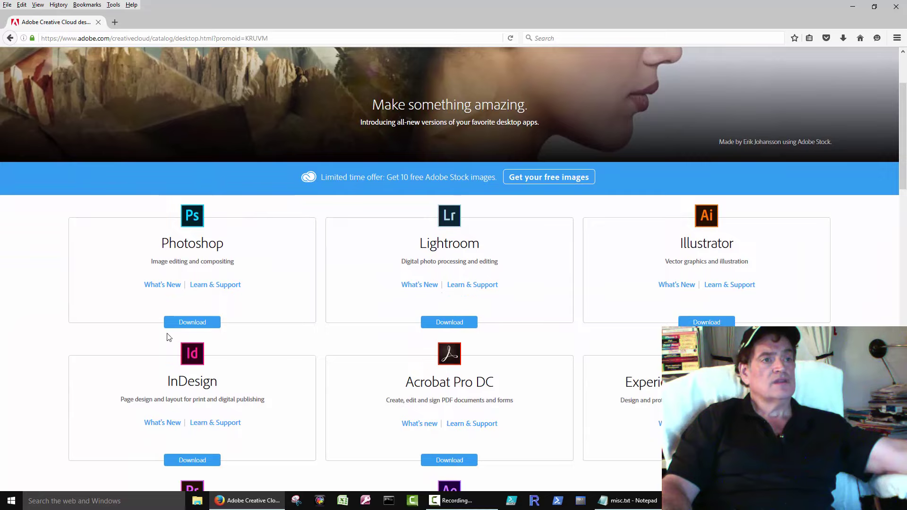
click(191, 322)
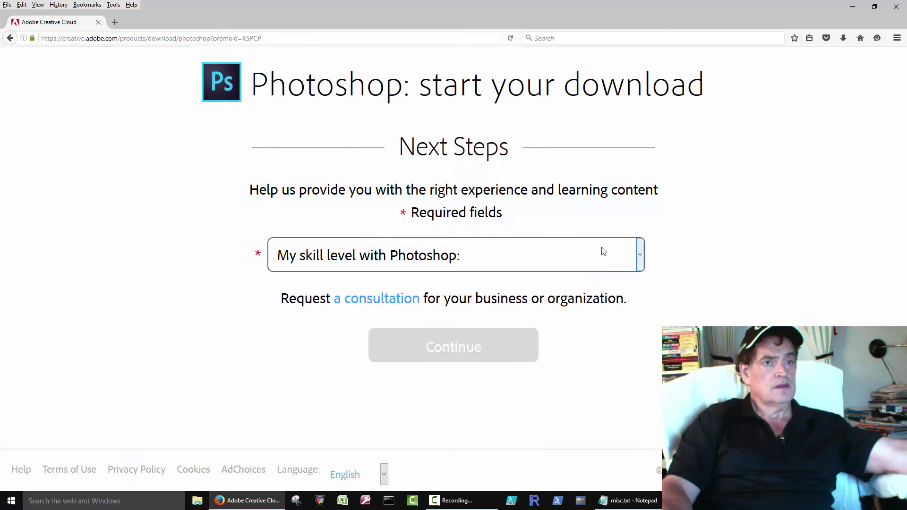
Set the Photoshop skill level to Beginner, launch the download with CreativeCloud(URIHandler) and continue past the Creative Cloud welcome notice.
click(641, 258)
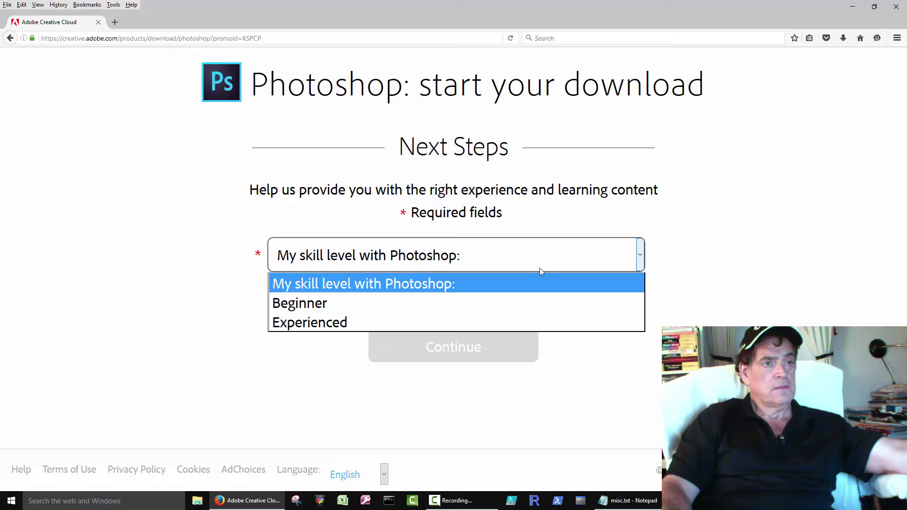
click(379, 299)
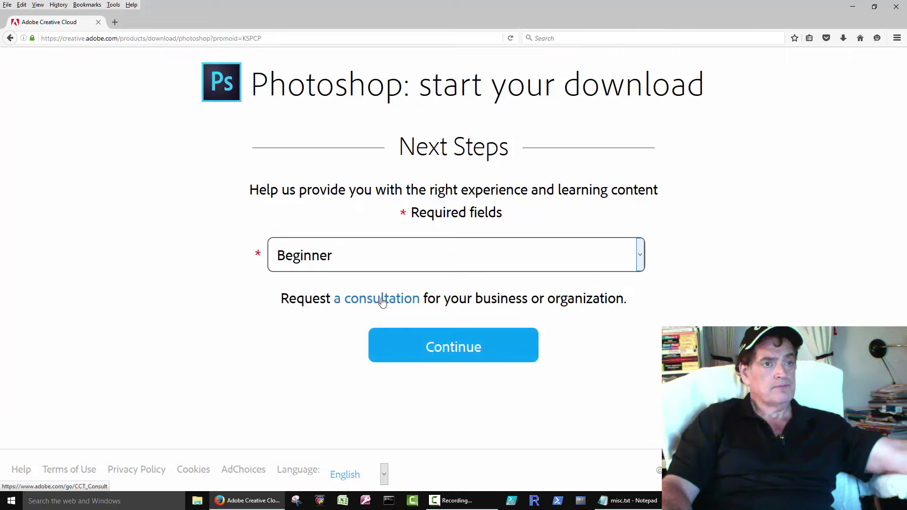
click(462, 345)
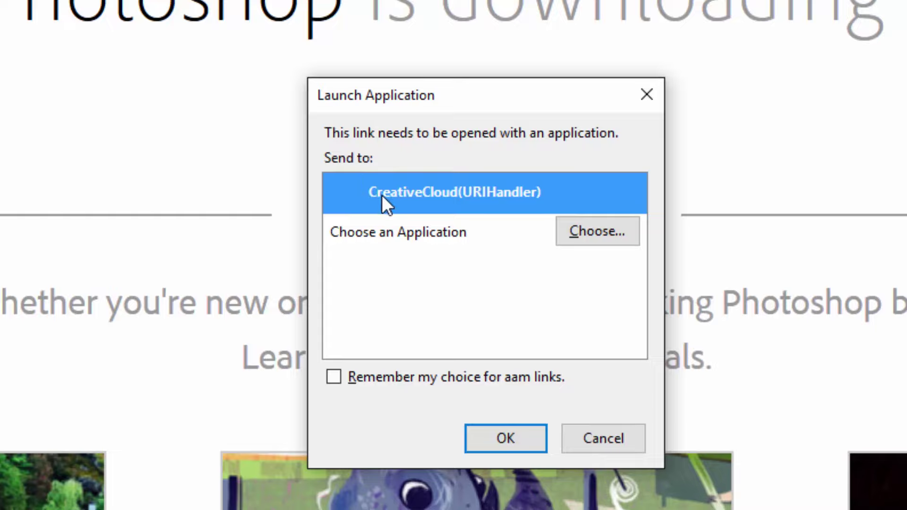
click(496, 437)
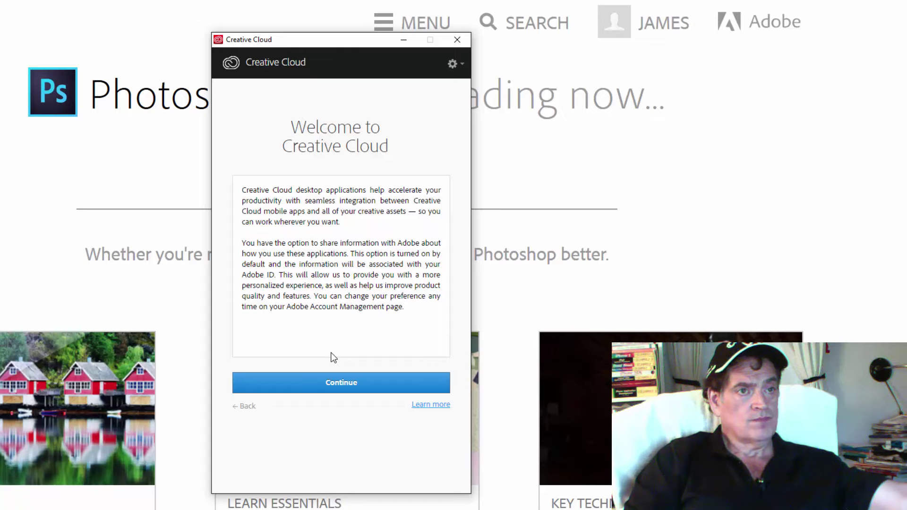
click(354, 382)
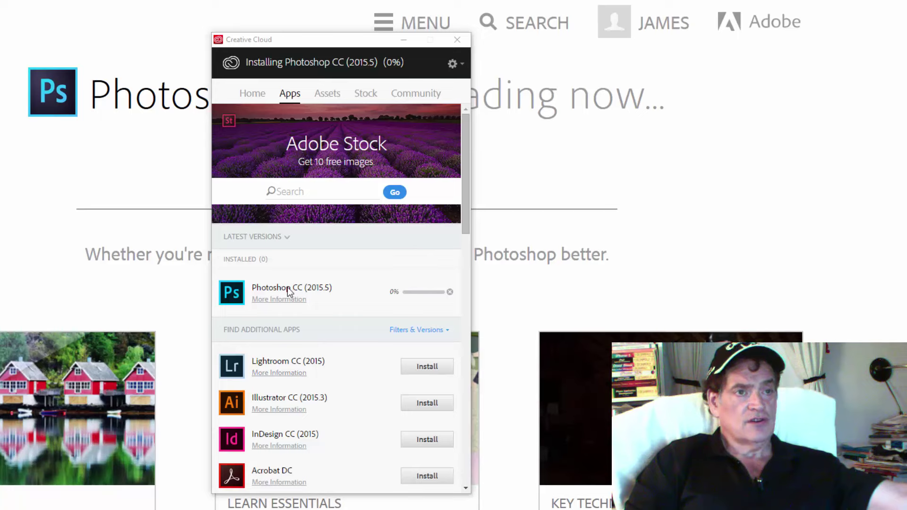
Open the more-information page for Photoshop CC (2015.5) and close the browser.
click(245, 307)
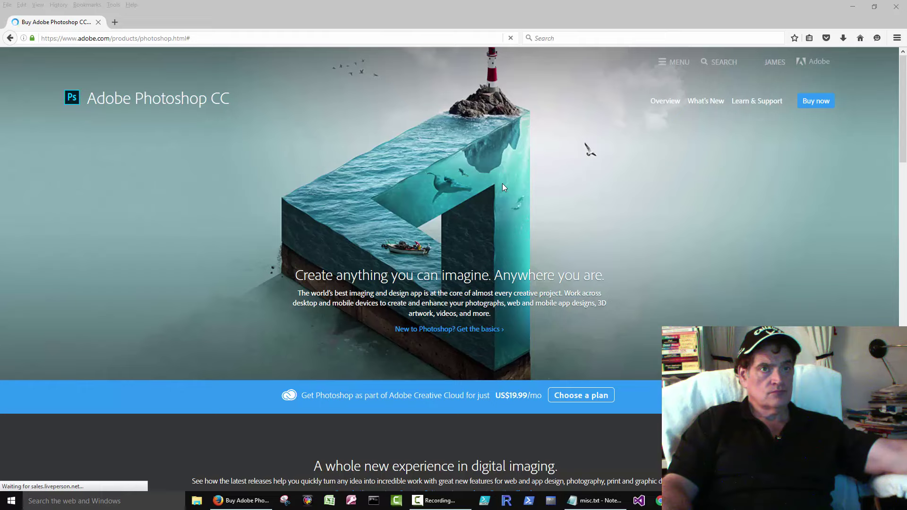
click(897, 7)
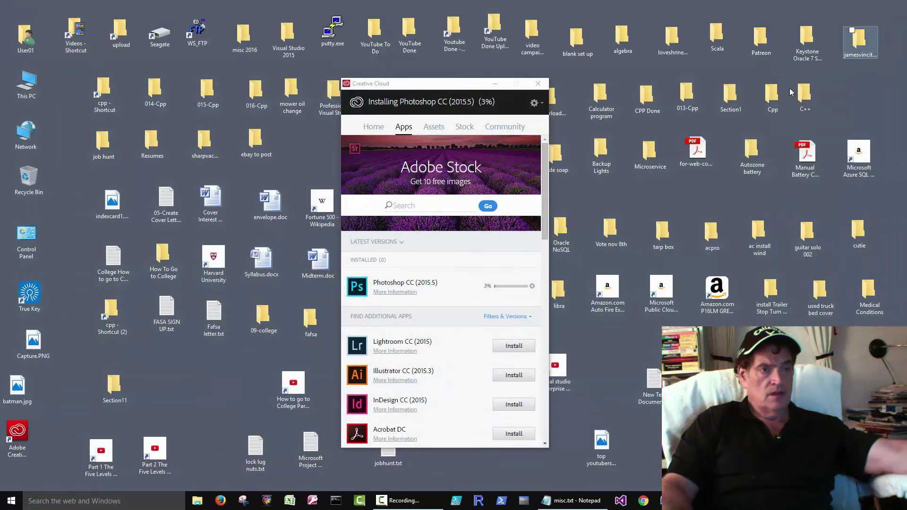